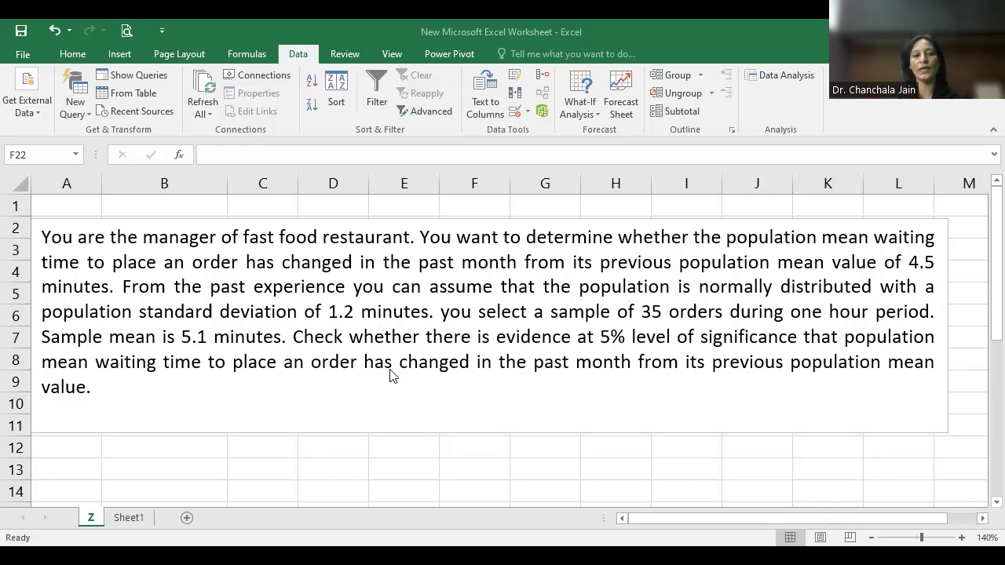
- Make the word "changed" bold in the problem statement text box
click(287, 229)
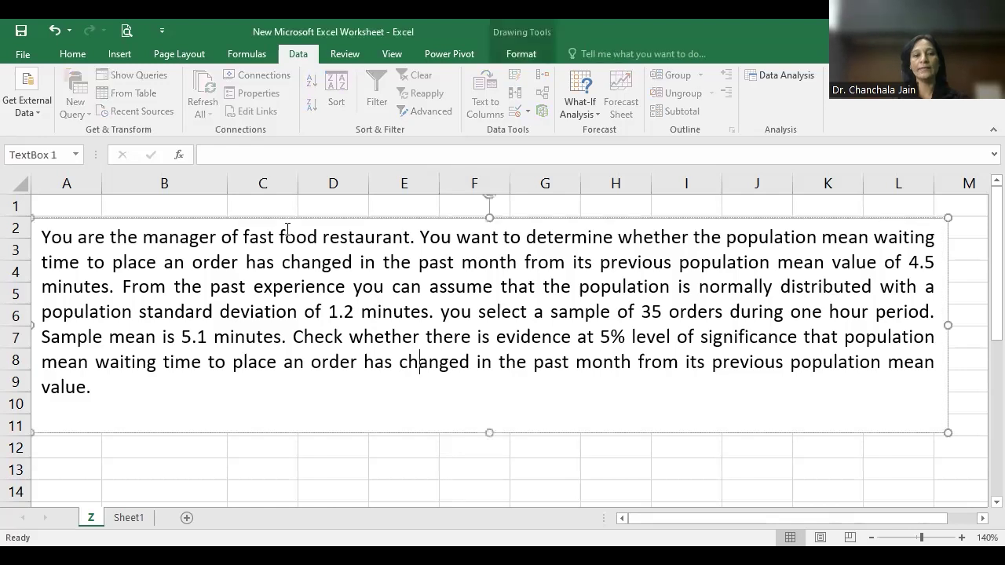
click(86, 56)
click(79, 105)
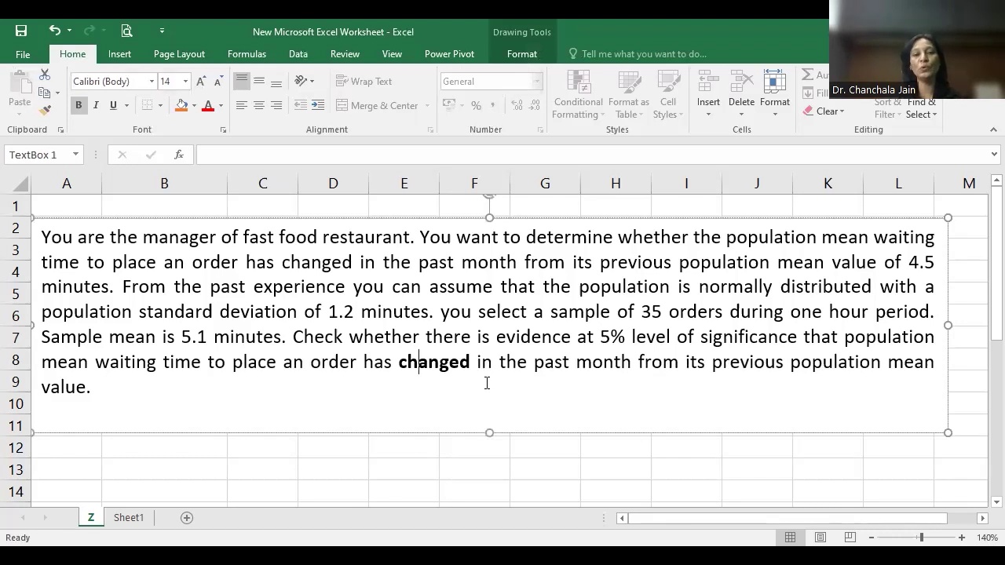
click(396, 454)
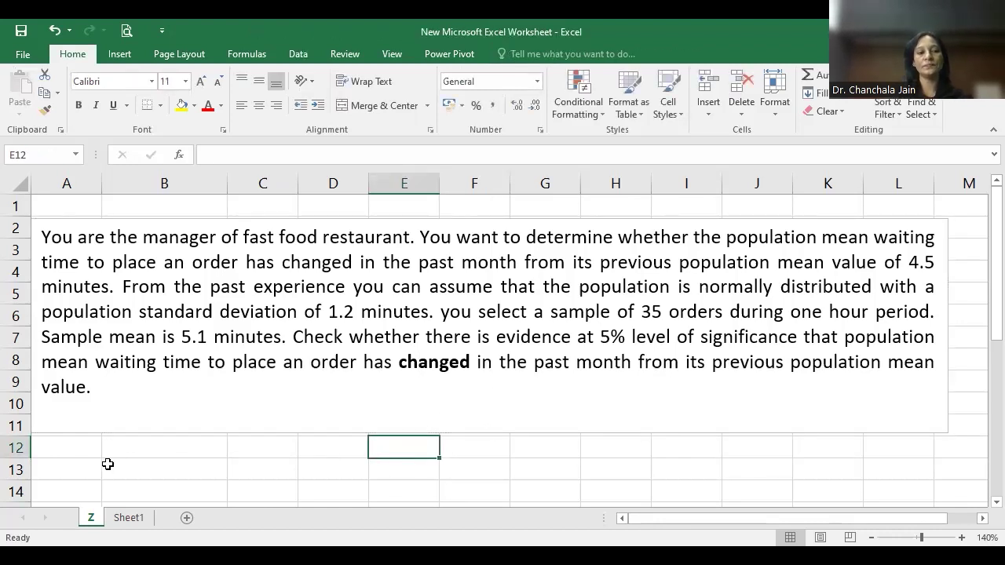
- Move the Z formula graphic up to about rows 13 to 16, into the empty space below the problem statement
scroll(105, 462, down, 5)
scroll(45, 345, down, 4)
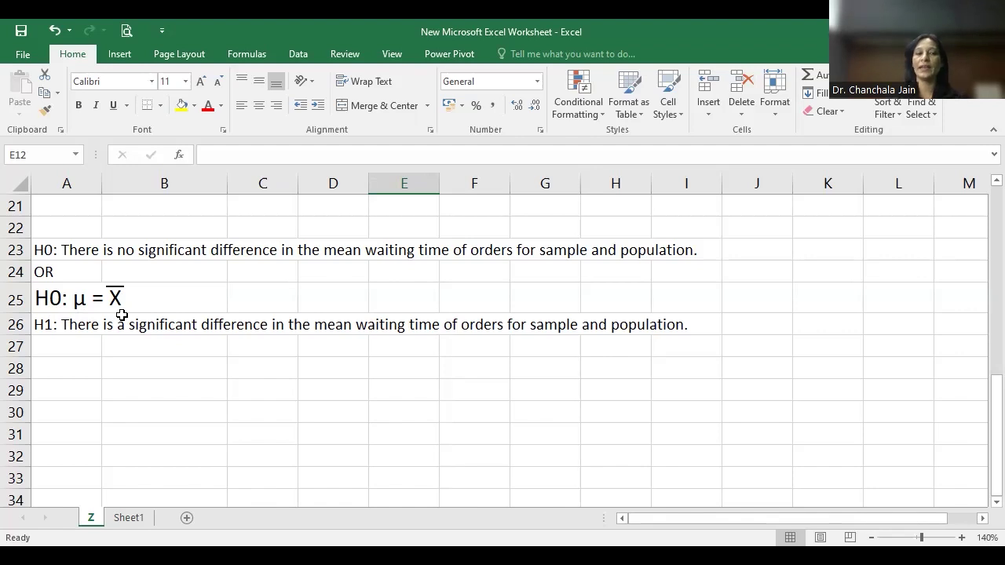
scroll(121, 315, up, 7)
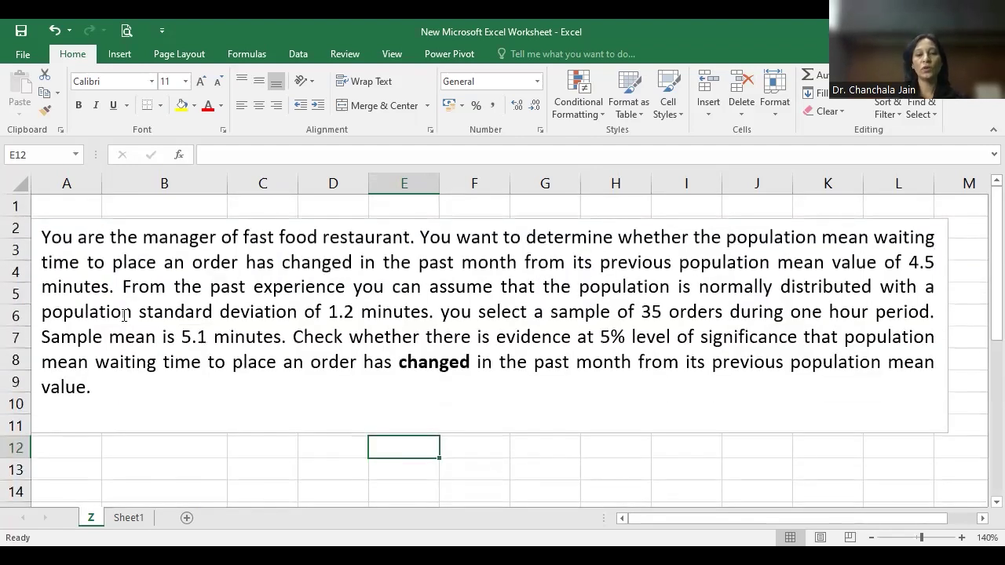
click(135, 461)
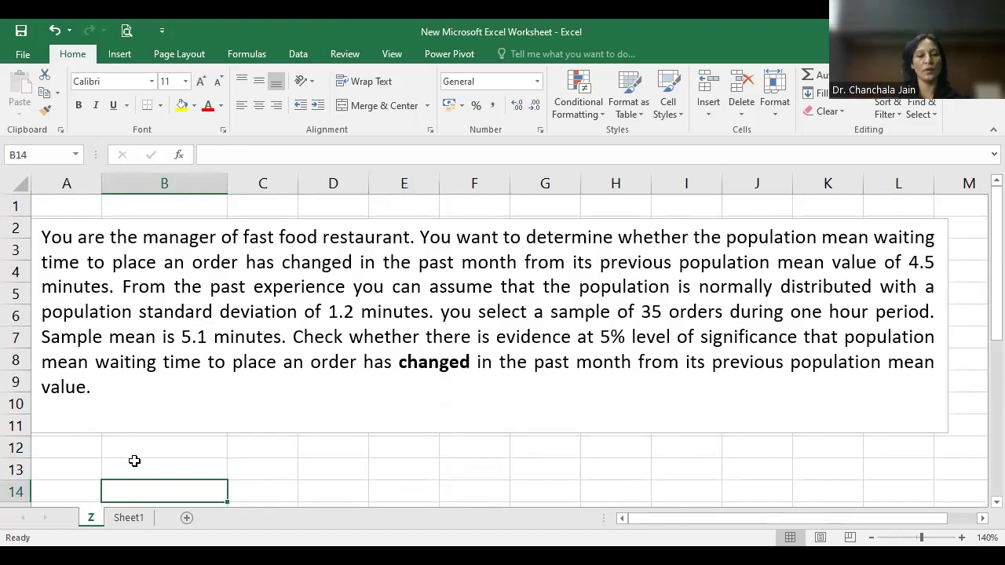
scroll(134, 461, down, 2)
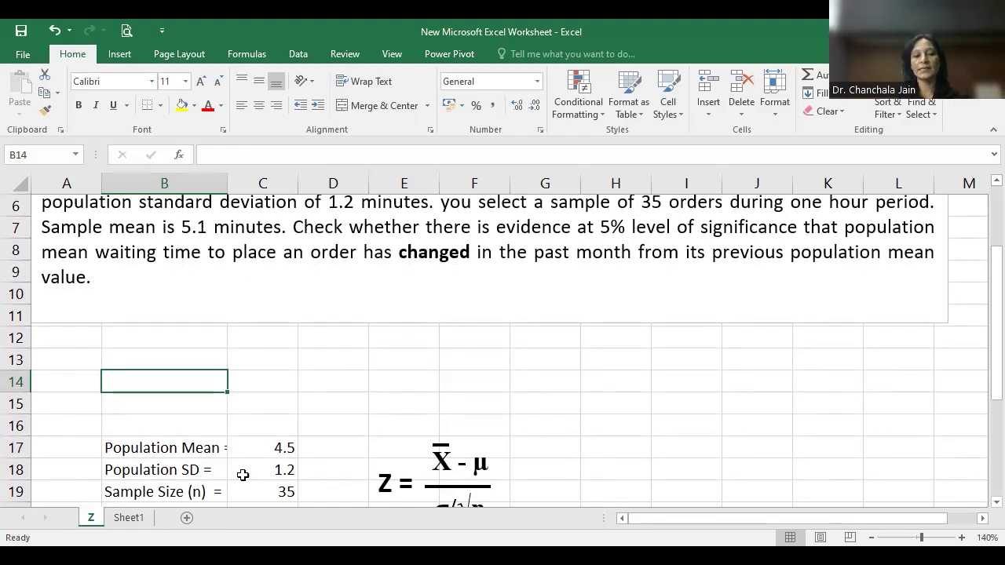
scroll(242, 476, down, 1)
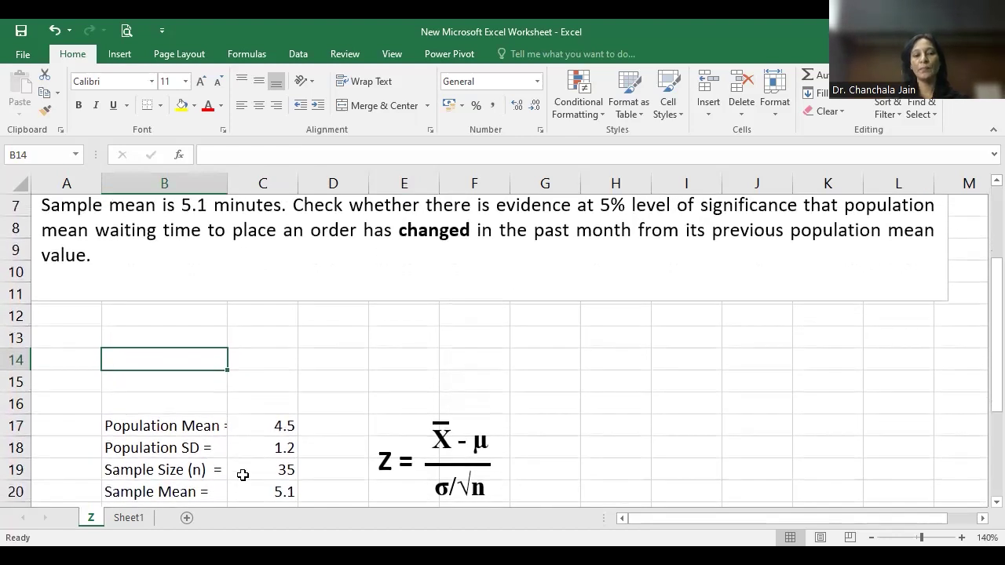
click(395, 462)
click(377, 415)
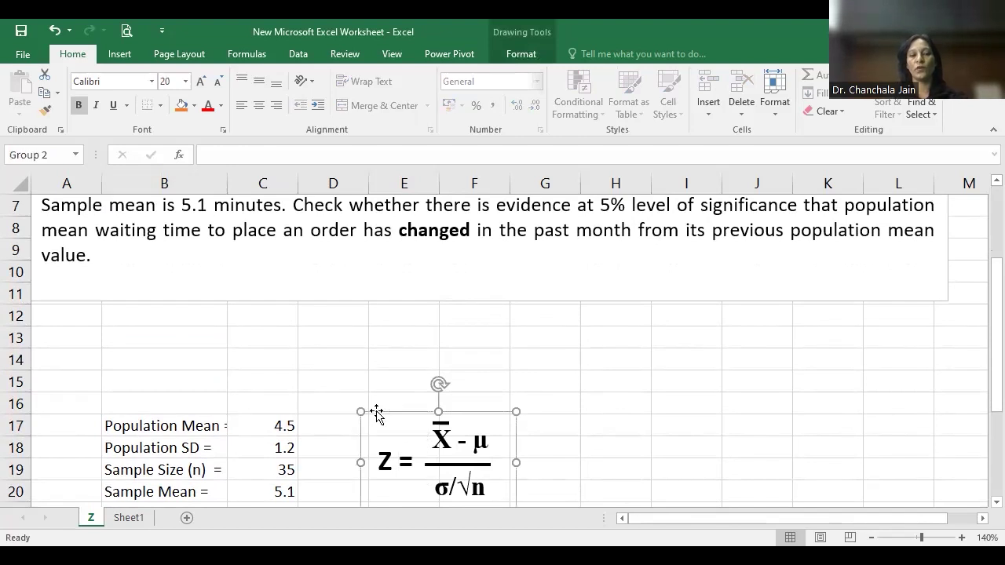
drag(377, 410, 359, 328)
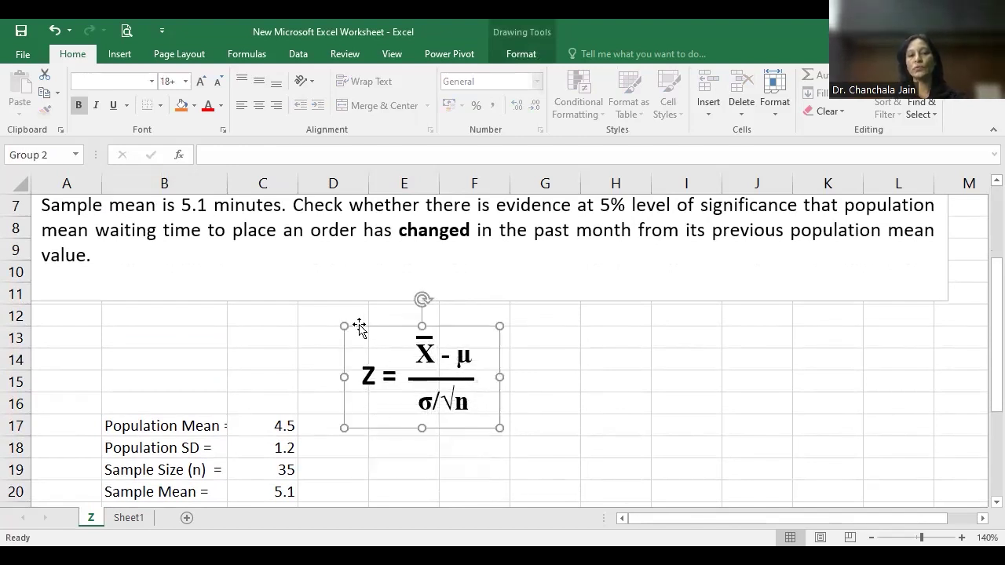
click(550, 374)
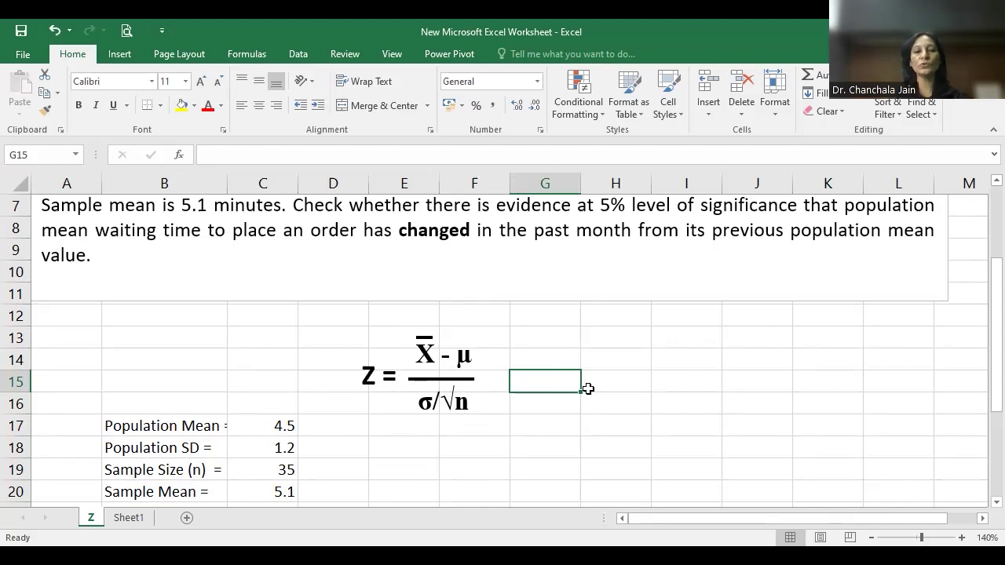
- Label cell E18 "Numerator" and calculate sample mean minus population mean in G18 with =C20-C17
click(418, 448)
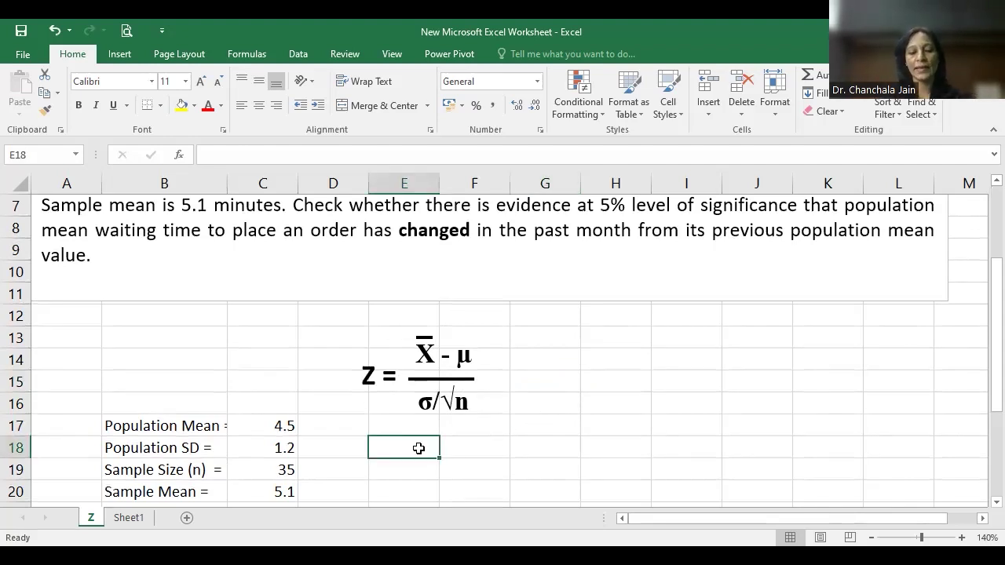
text(Numerator)
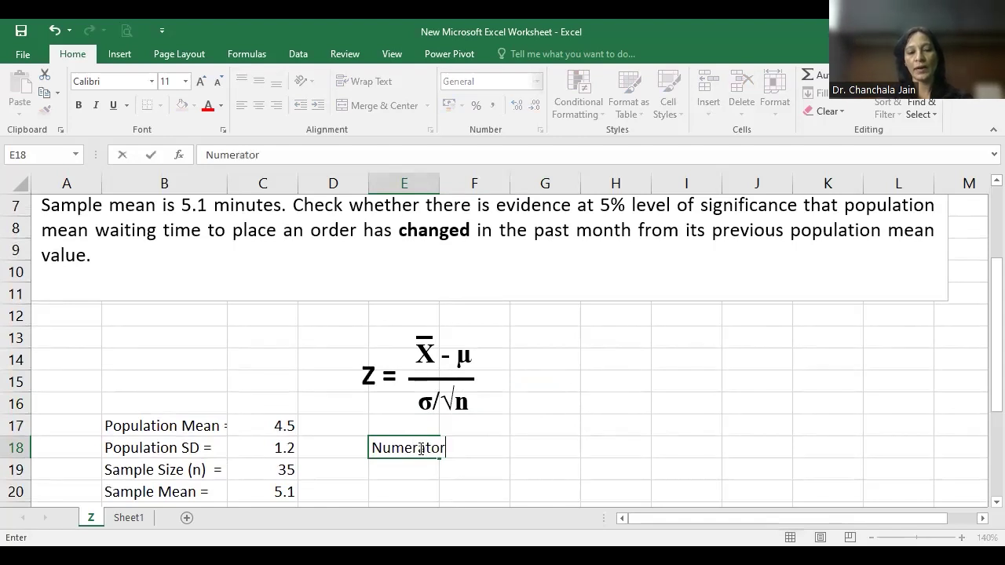
key(Tab)
key(Tab)
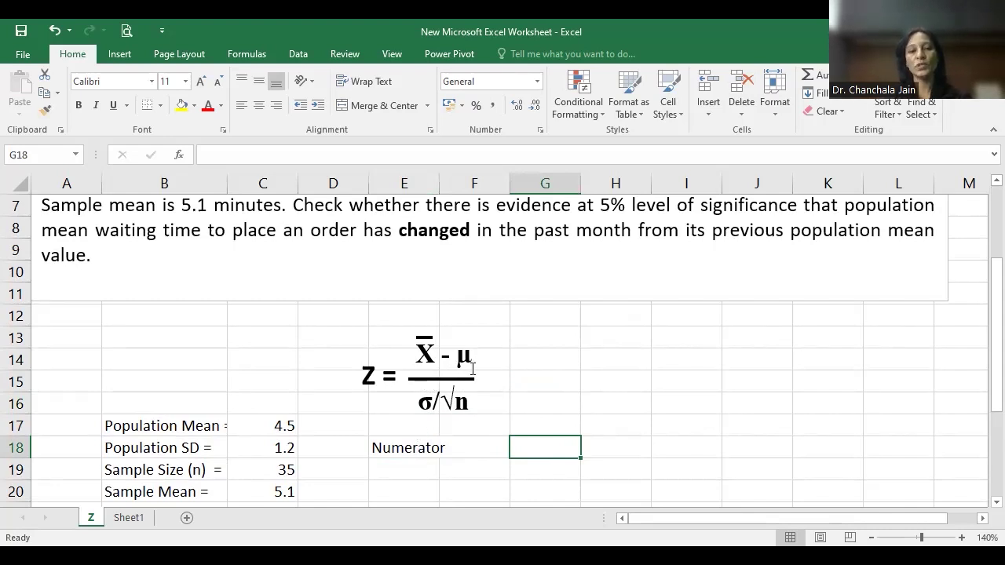
text(=)
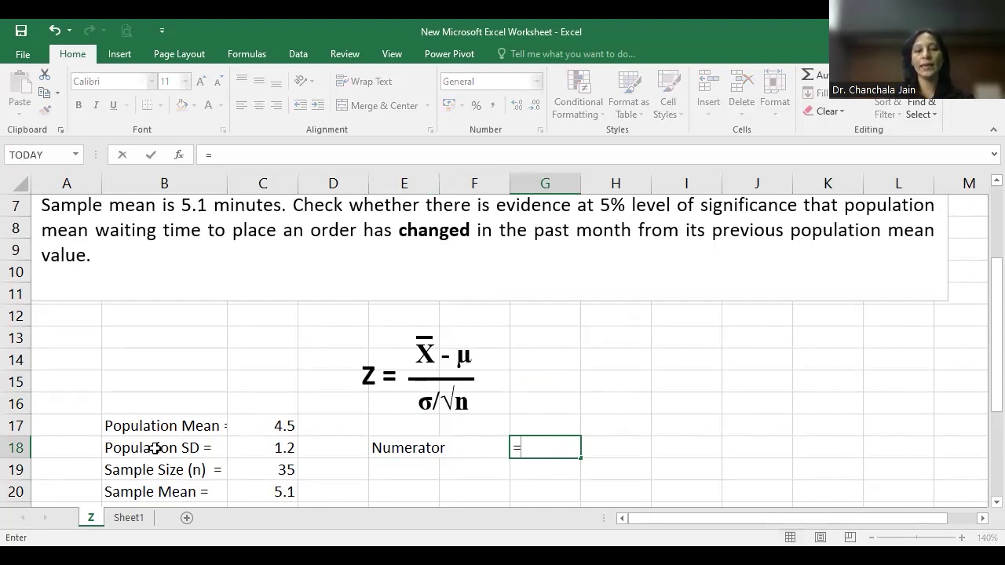
key(Down)
key(Down)
key(Left)
key(Left)
key(Left)
key(Left)
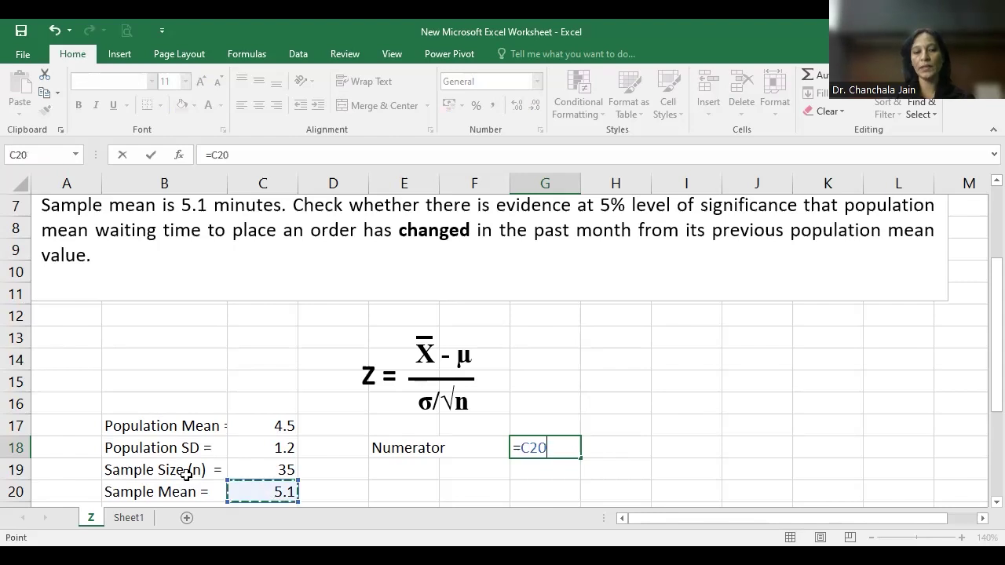
text(-)
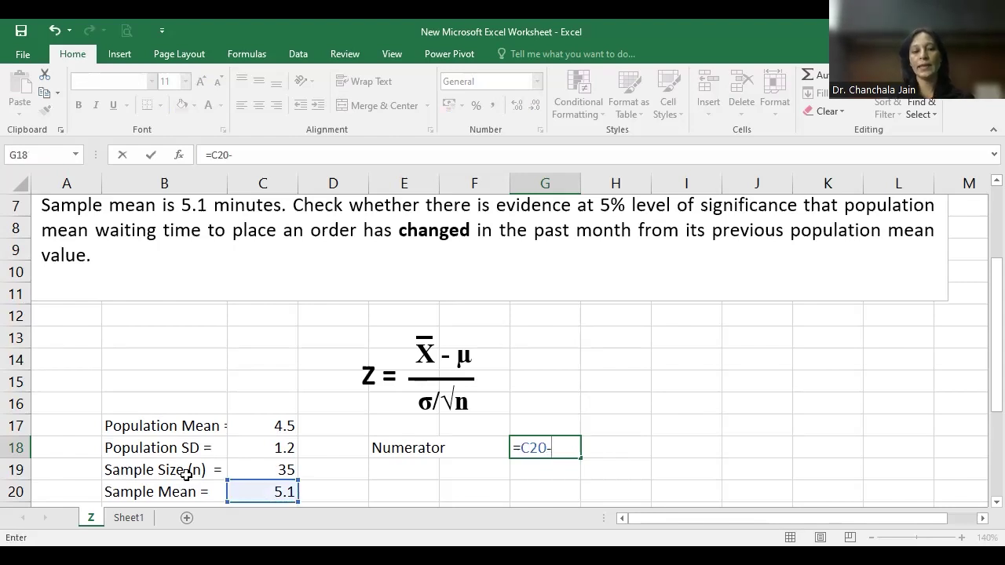
click(263, 431)
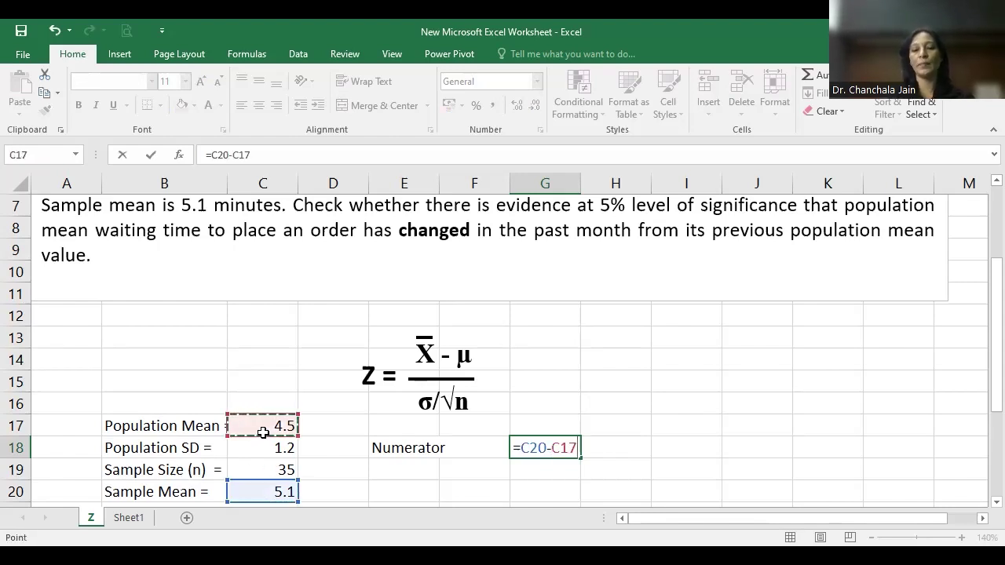
key(Return)
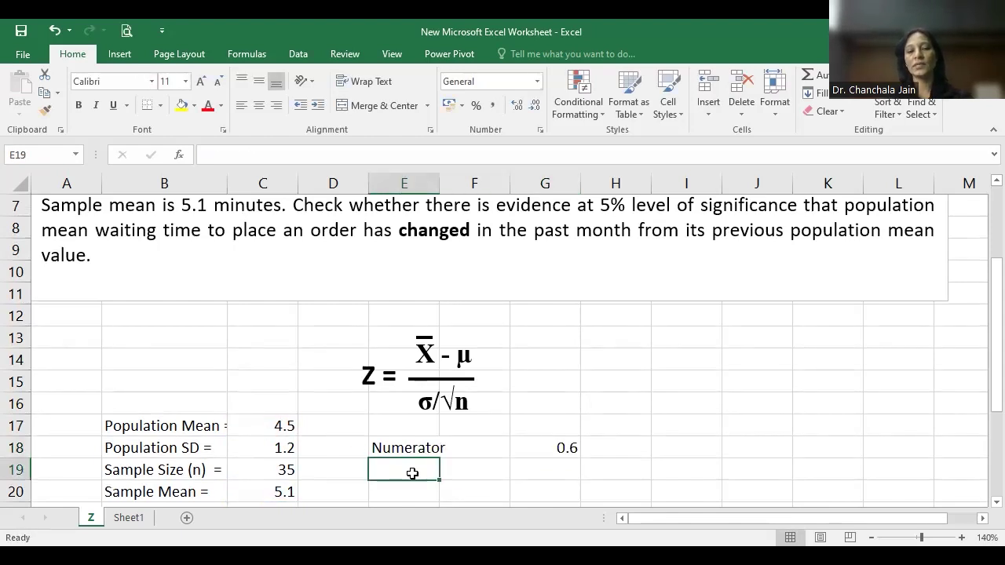
- Label cell E19 "Denominator" and calculate population SD over the square root of sample size in G19 with =C18/SQRT(C19)
text(Deno)
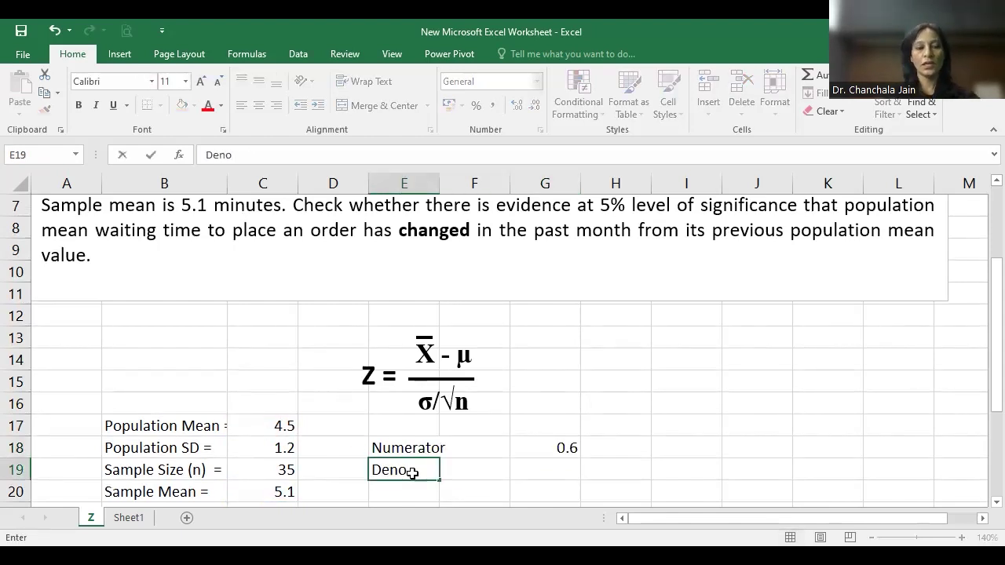
text(minator)
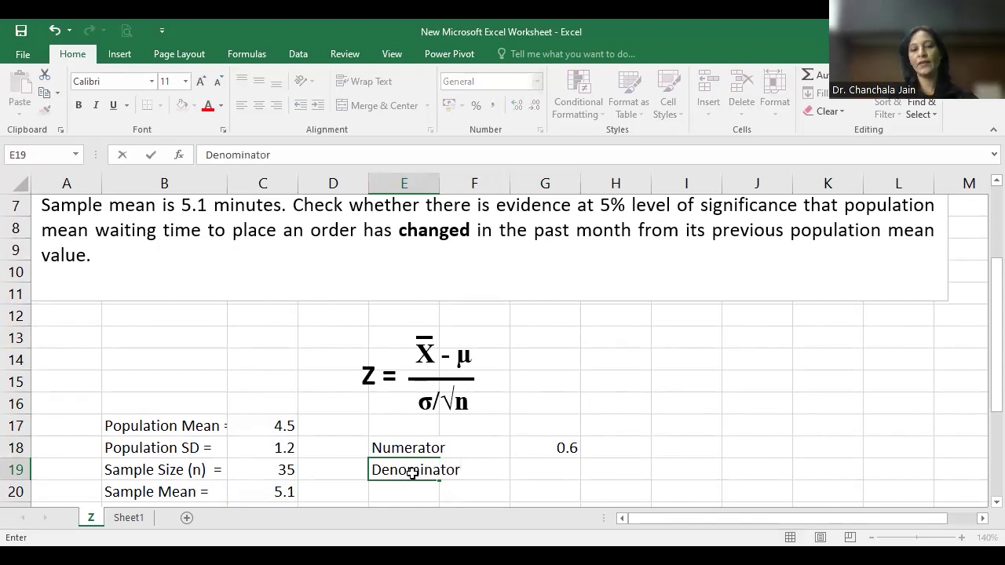
key(Right)
key(Right)
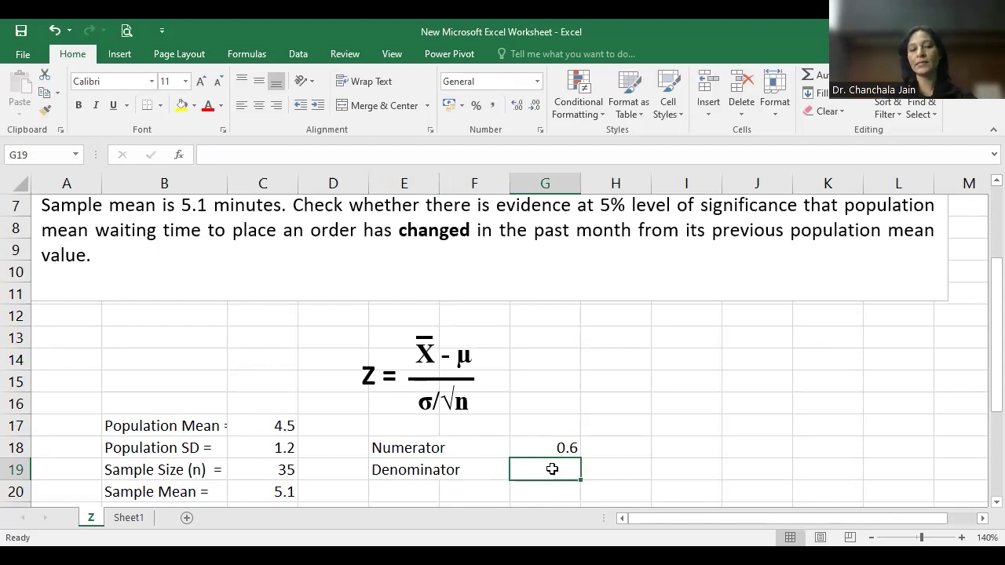
text(=)
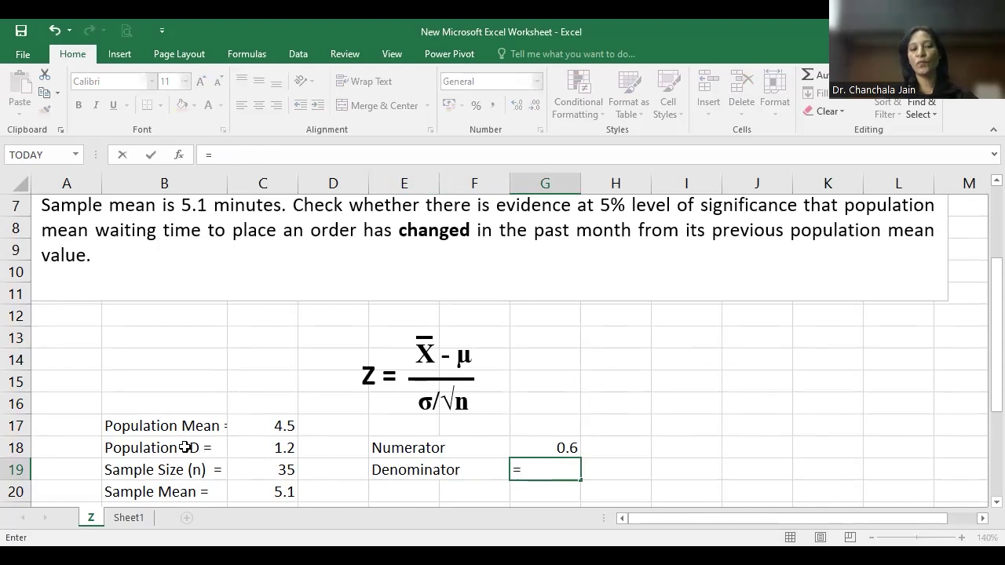
click(255, 450)
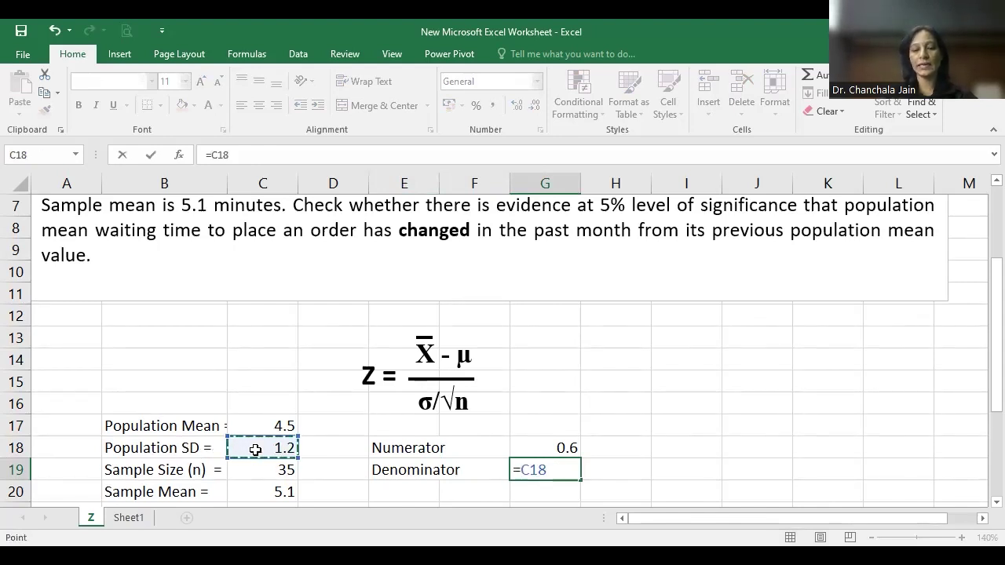
text(/)
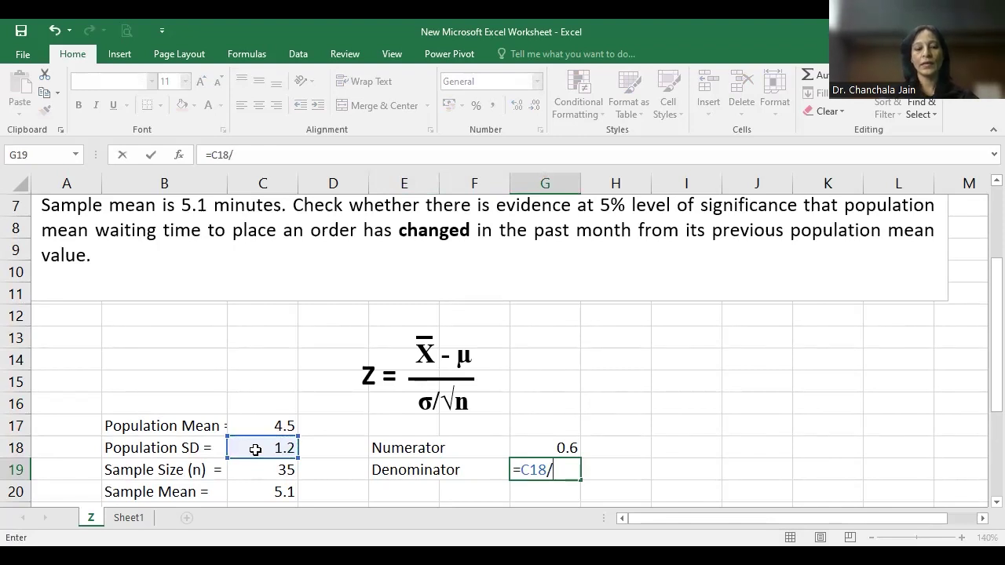
text(Sq)
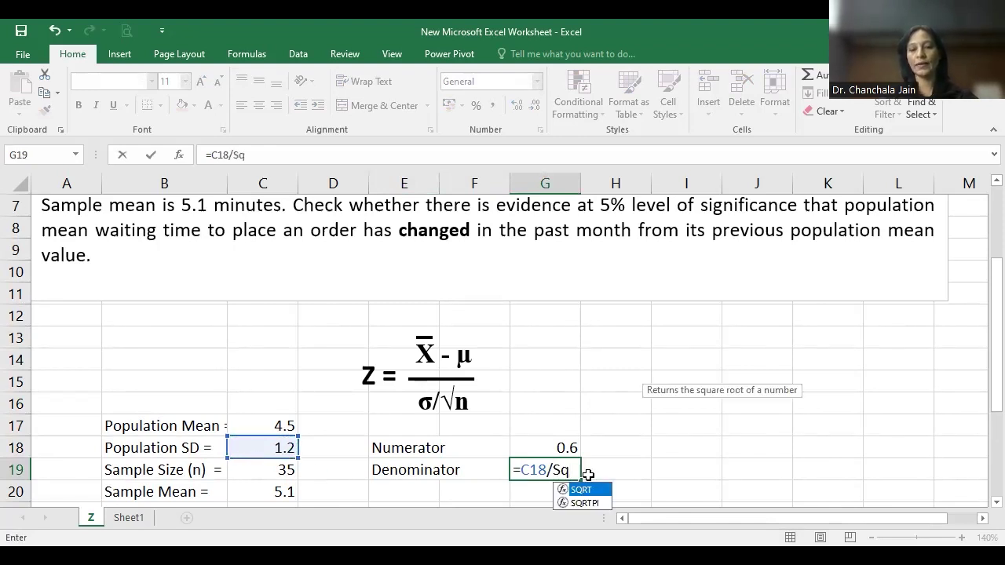
key(Tab)
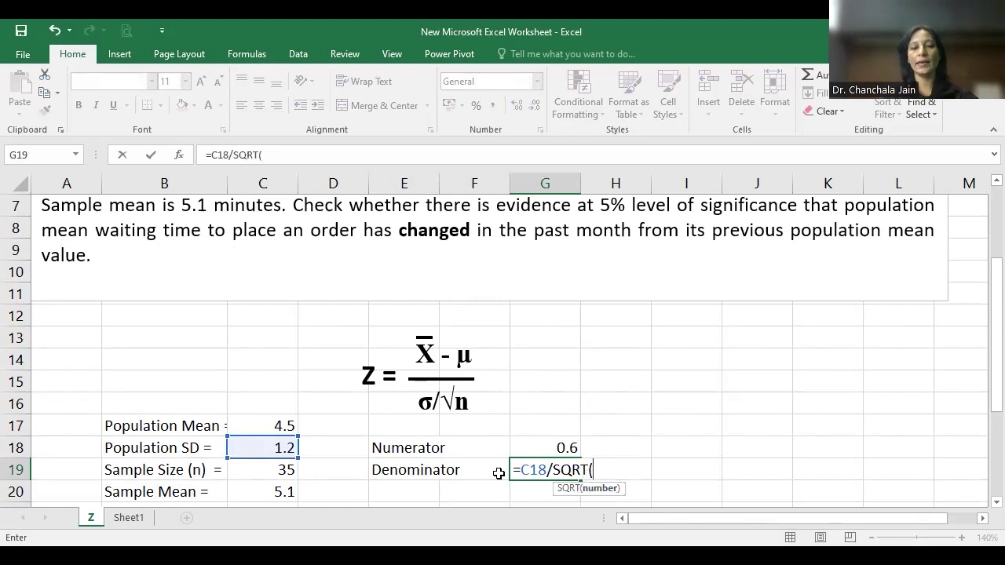
click(264, 474)
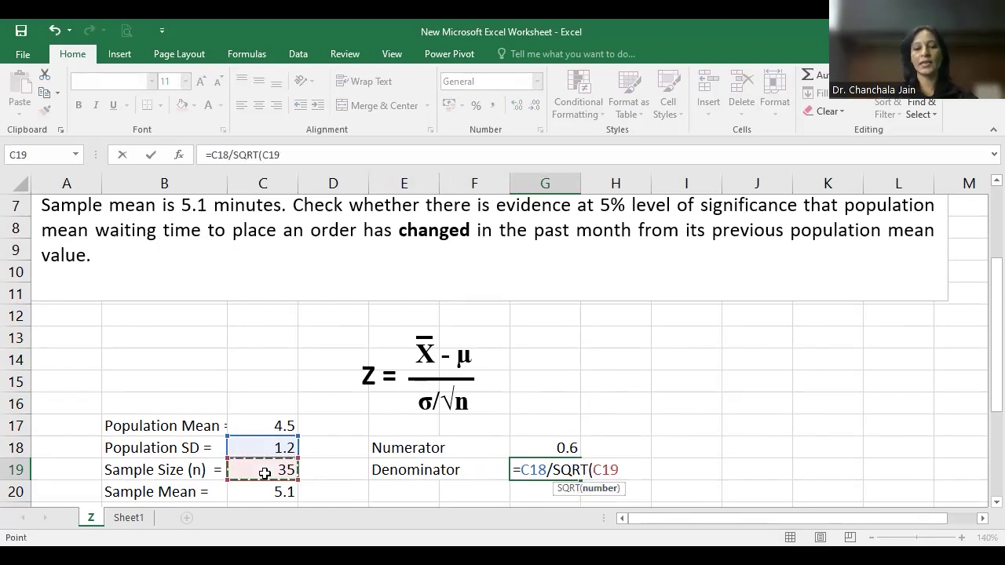
text())
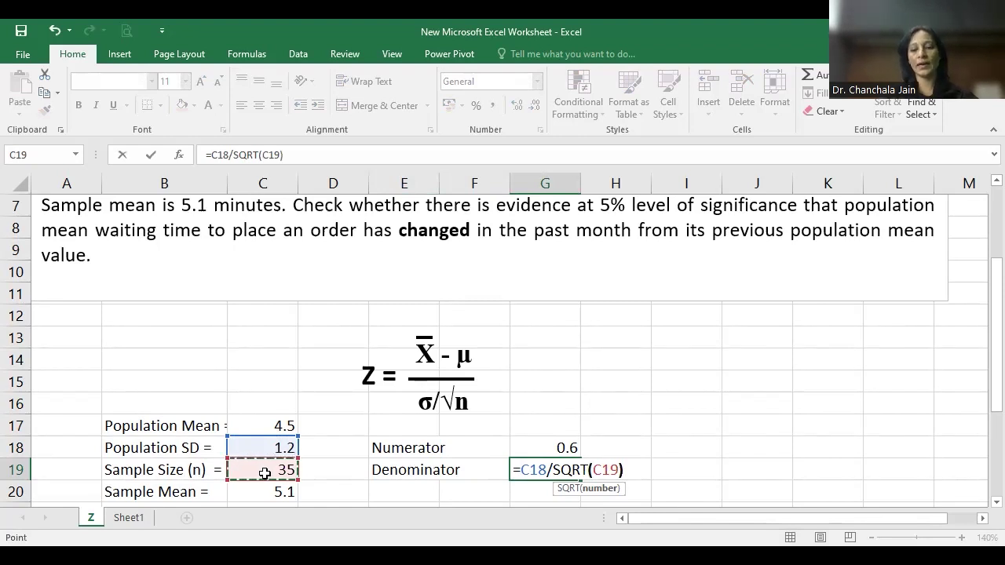
key(Return)
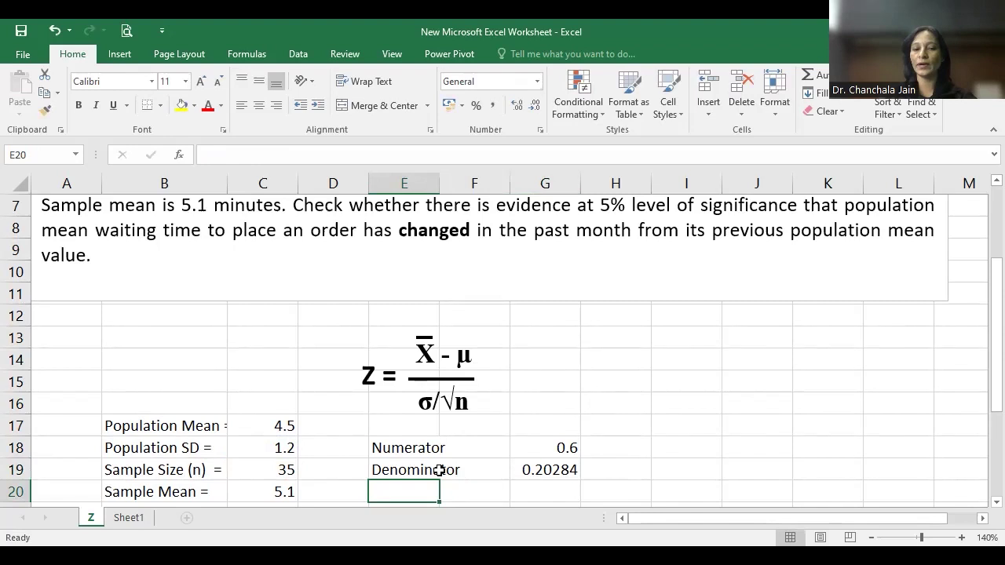
- Label cell D21 "Z(cal)" and divide the numerator by the denominator in E21 with =G18/G19
scroll(440, 471, down, 1)
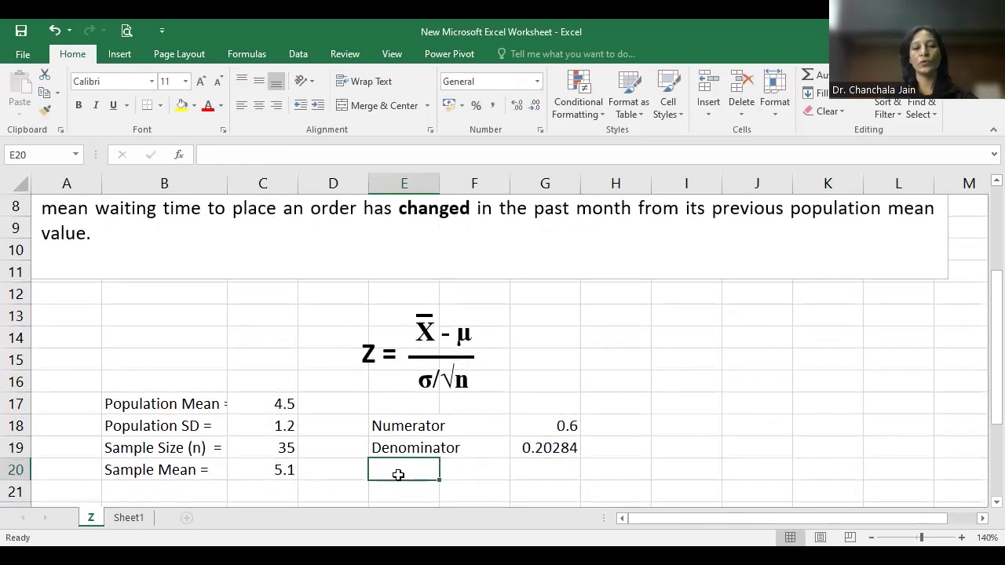
key(Down)
key(Left)
text(Z(cal))
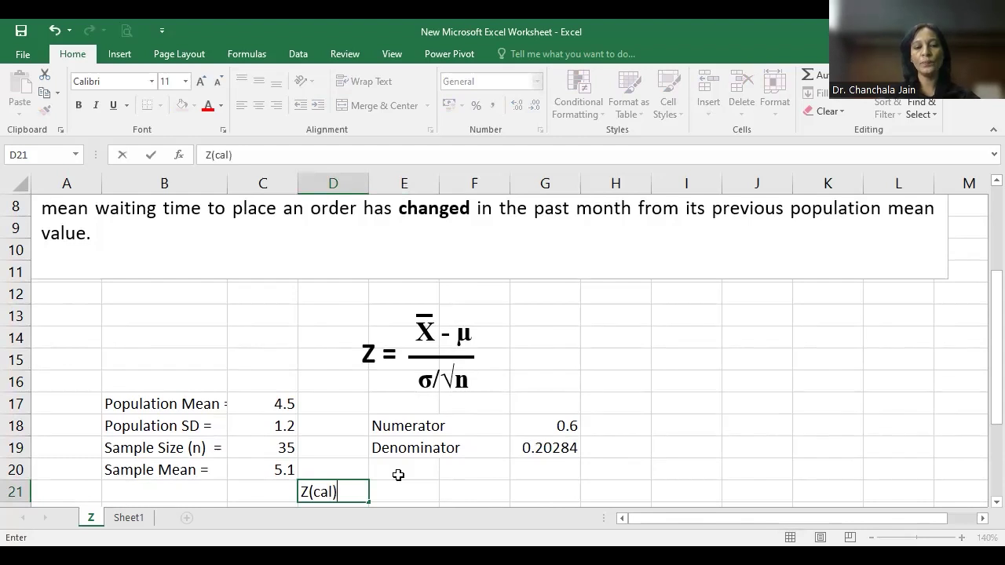
key(Tab)
text(=)
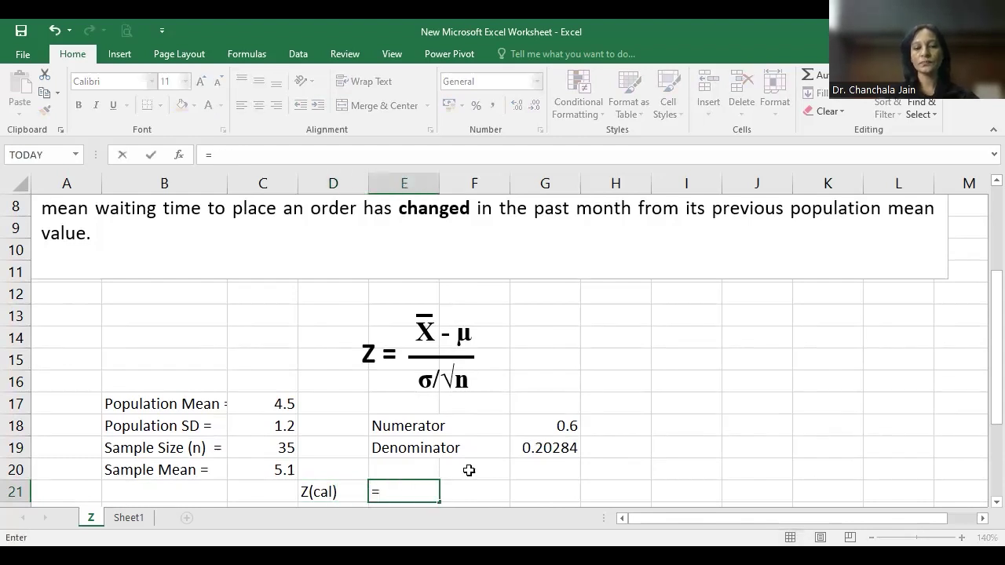
click(574, 426)
text(/)
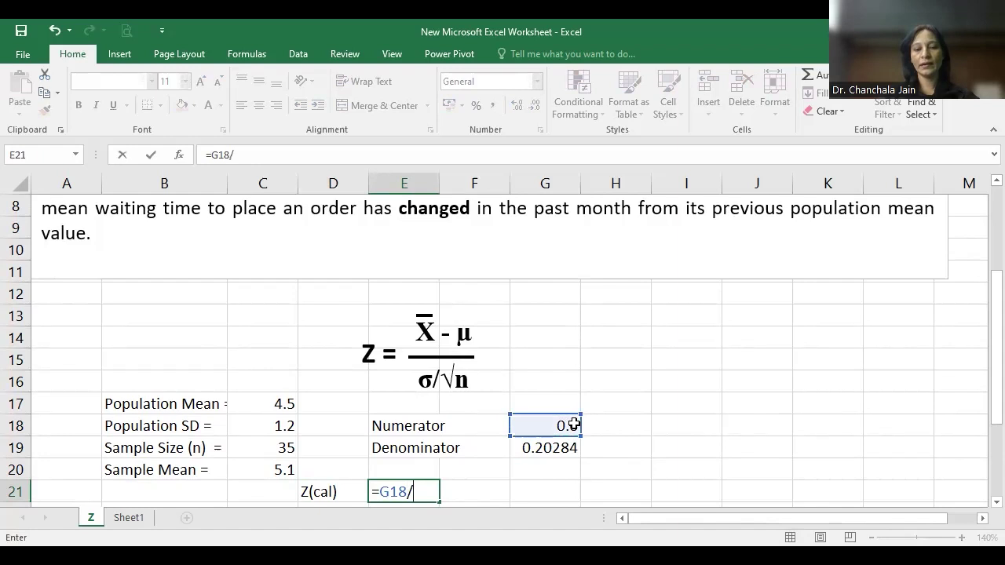
click(550, 447)
key(Return)
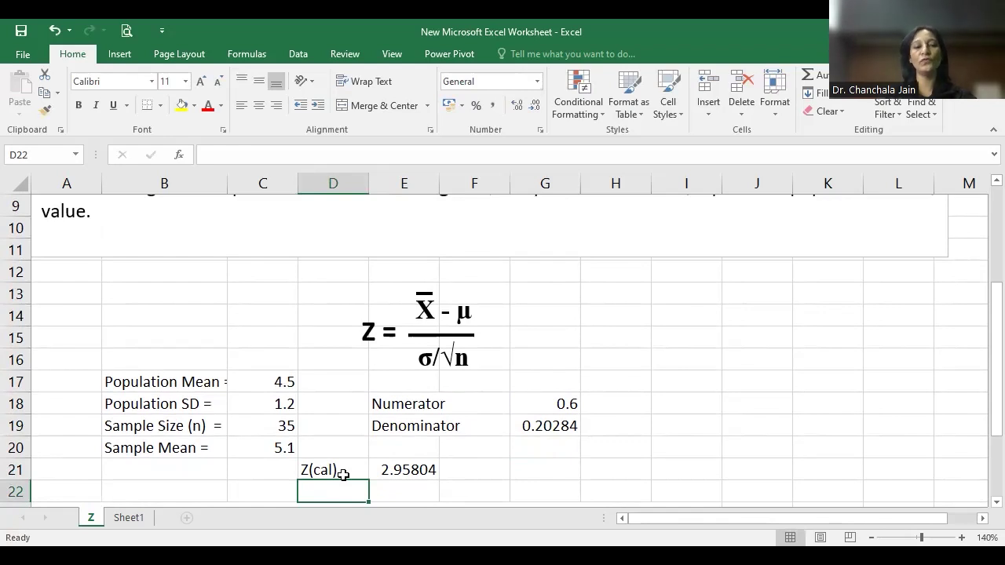
- Look up the two-tailed critical value at 5% significance in Sheet3, label D22 "Z(Crit)" on sheet Z, and enter 1.96 in E22
scroll(408, 423, up, 3)
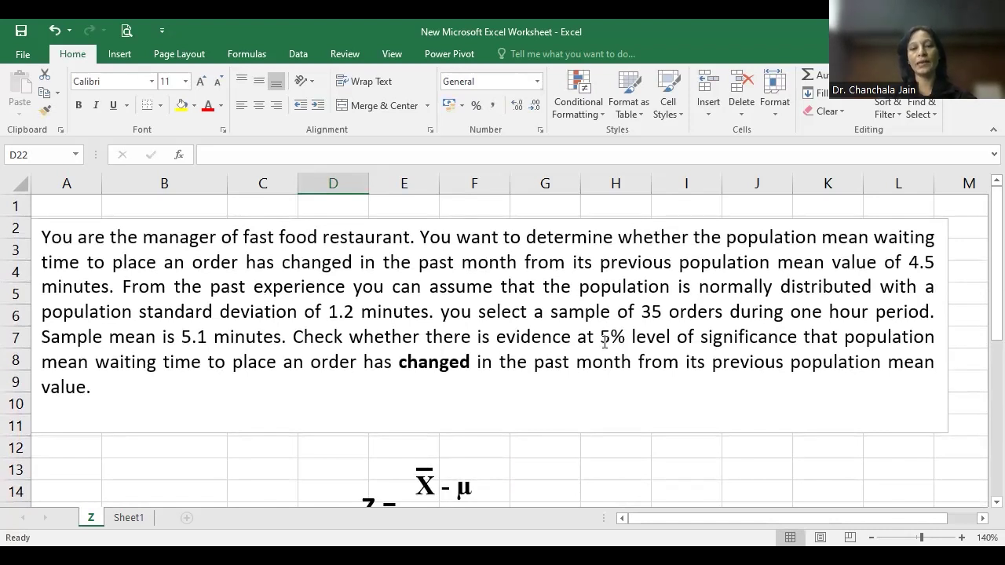
scroll(449, 439, down, 2)
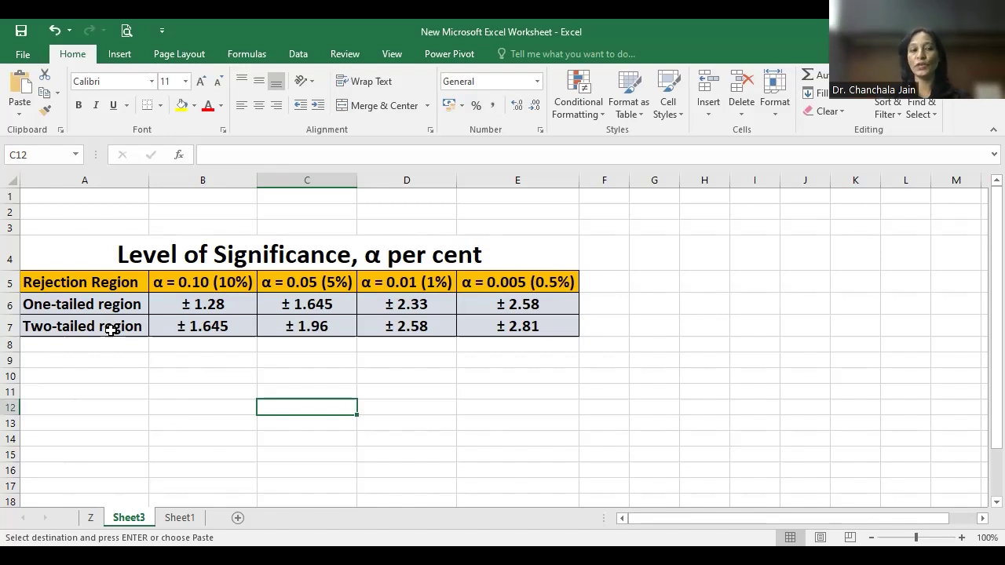
click(11, 327)
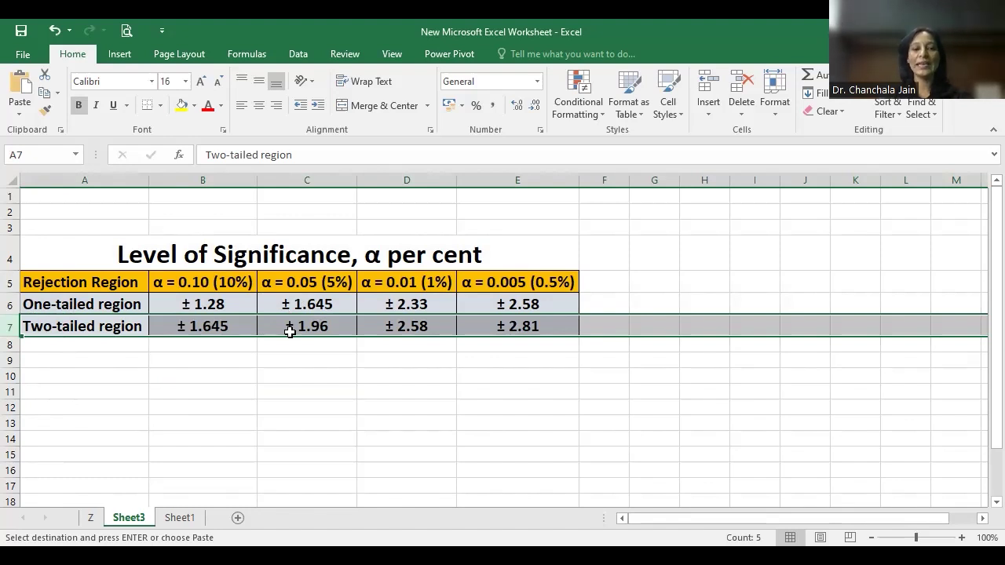
click(99, 518)
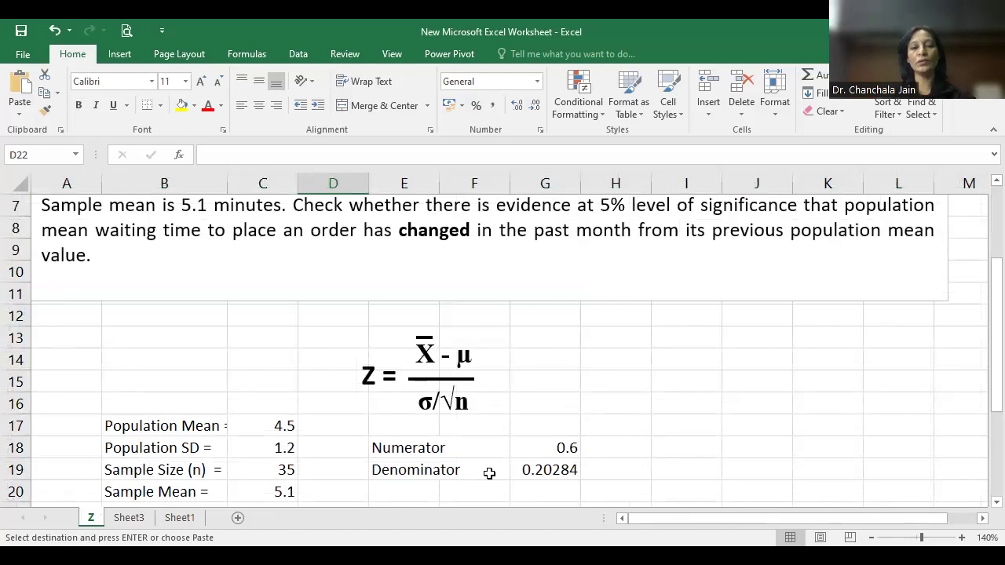
scroll(489, 474, down, 2)
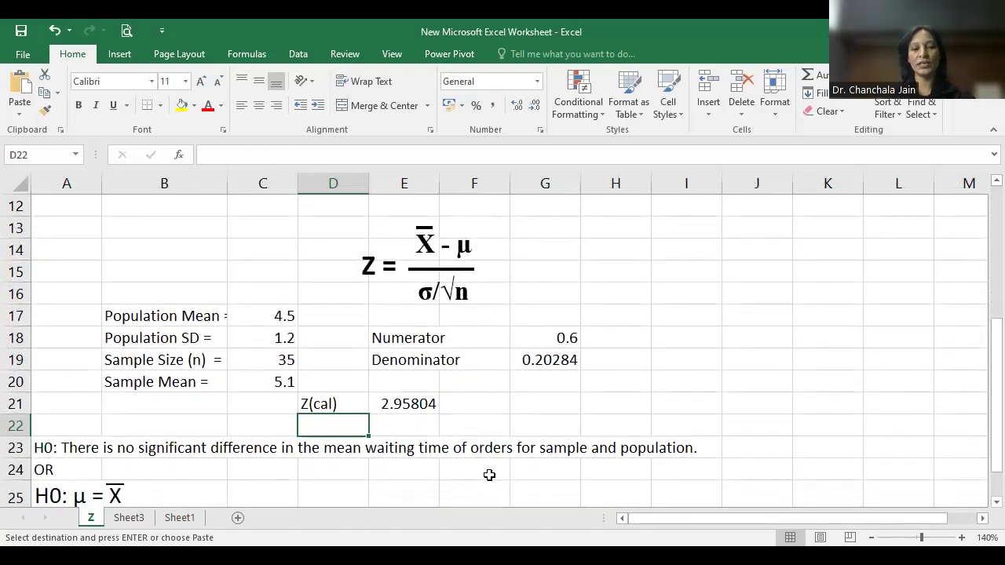
text(Z(Crit))
key(Tab)
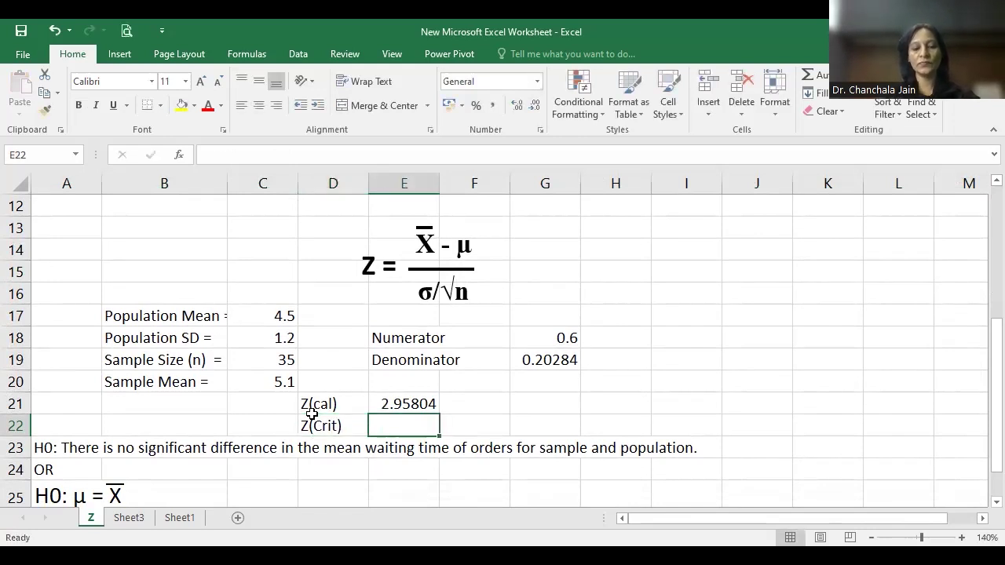
text(1.96)
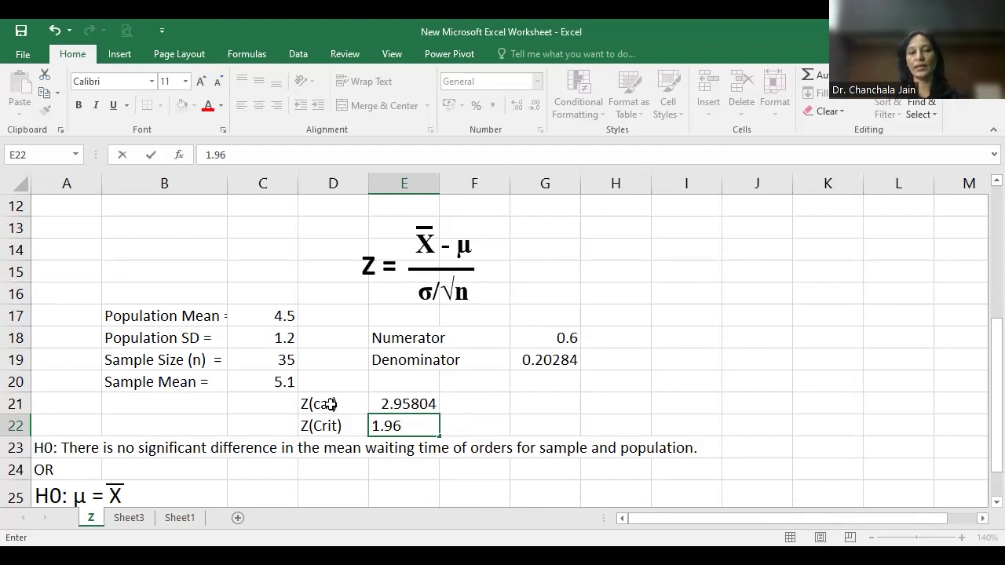
- Write the decision "Z(cal) > Z(Crit), Not accept H0" in cell G21
click(528, 411)
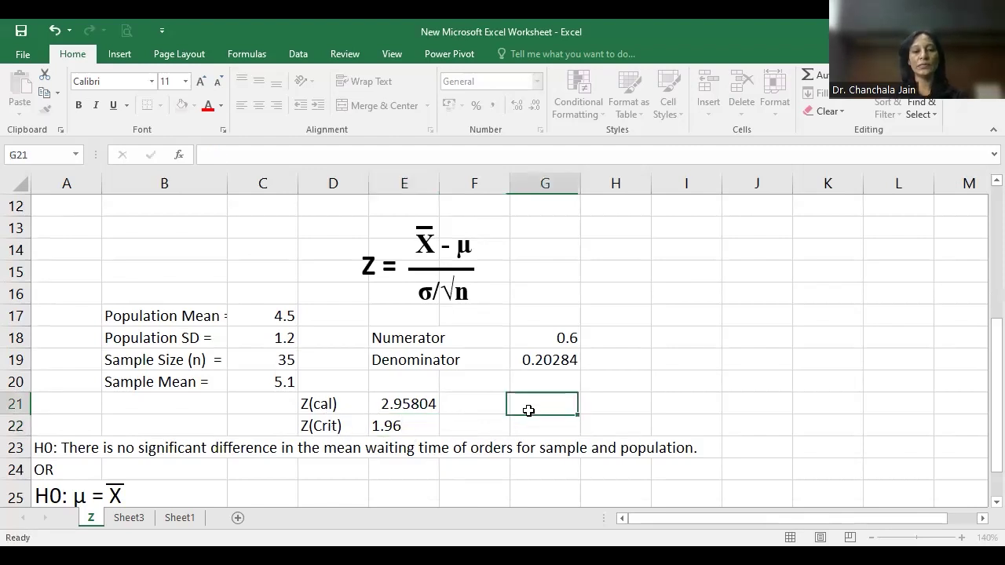
text(Z)
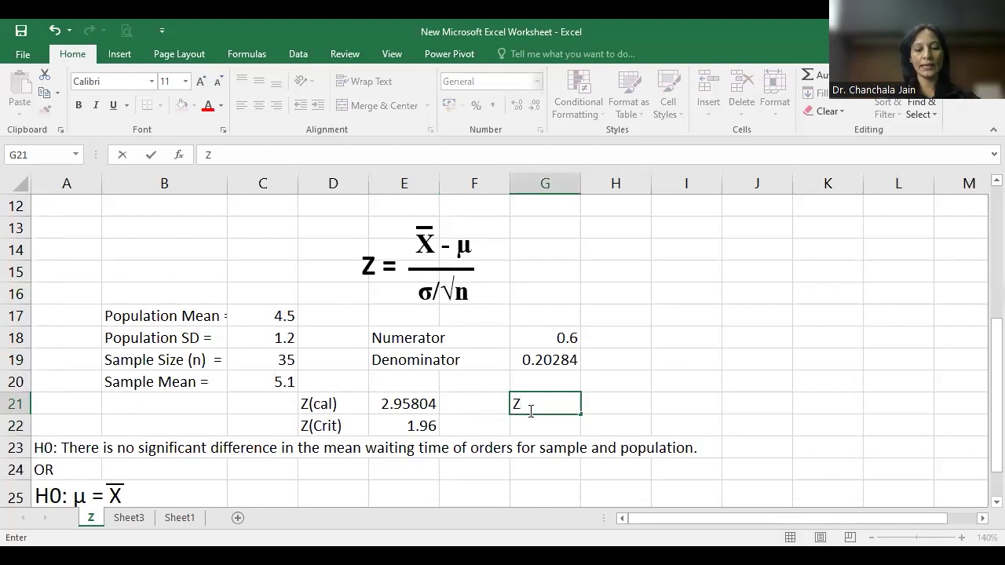
text((cal) )
text(> Z9)
text(Crit)
key(BackSpace)
key(BackSpace)
key(BackSpace)
key(BackSpace)
text((Crit))
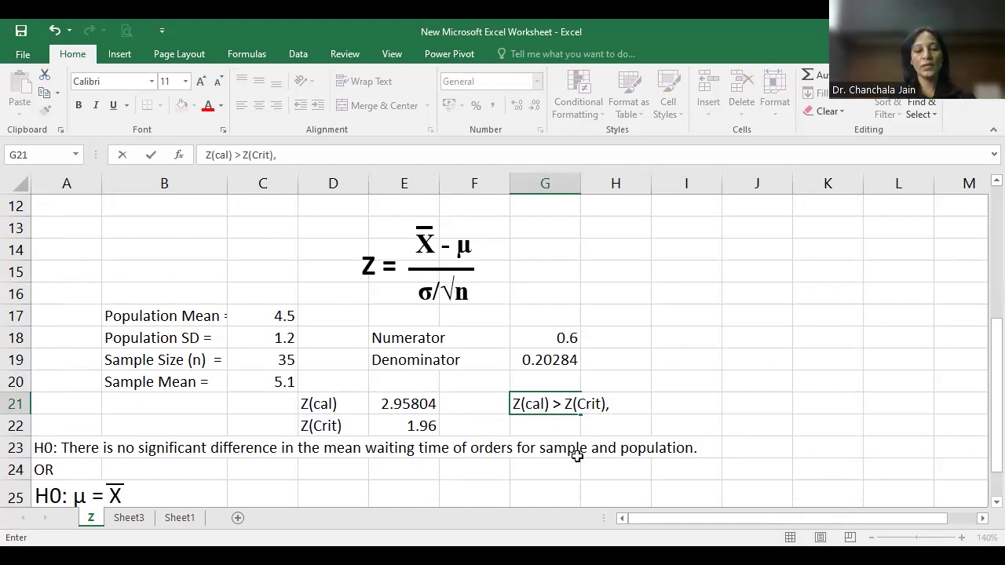
text(, Not accept H0)
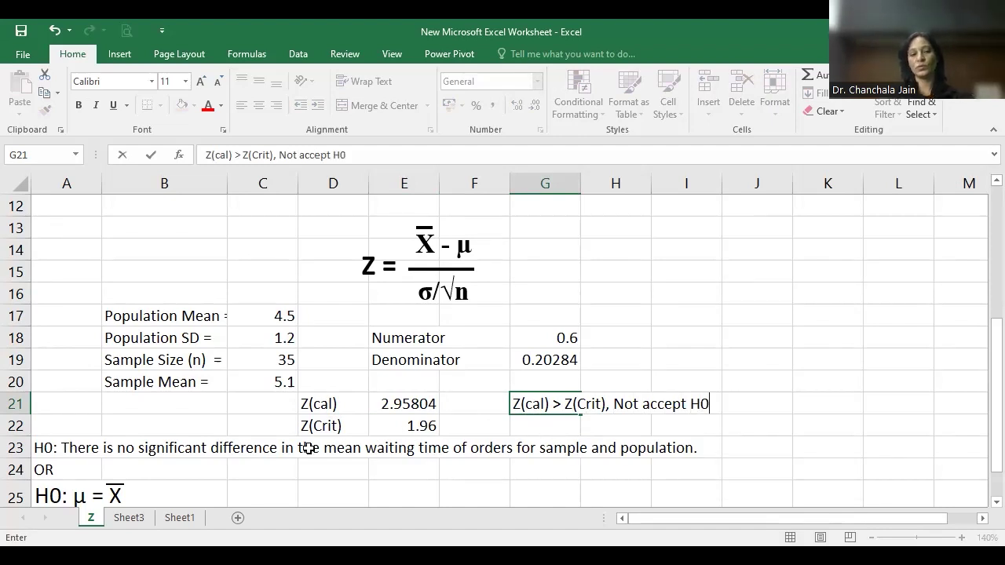
click(40, 443)
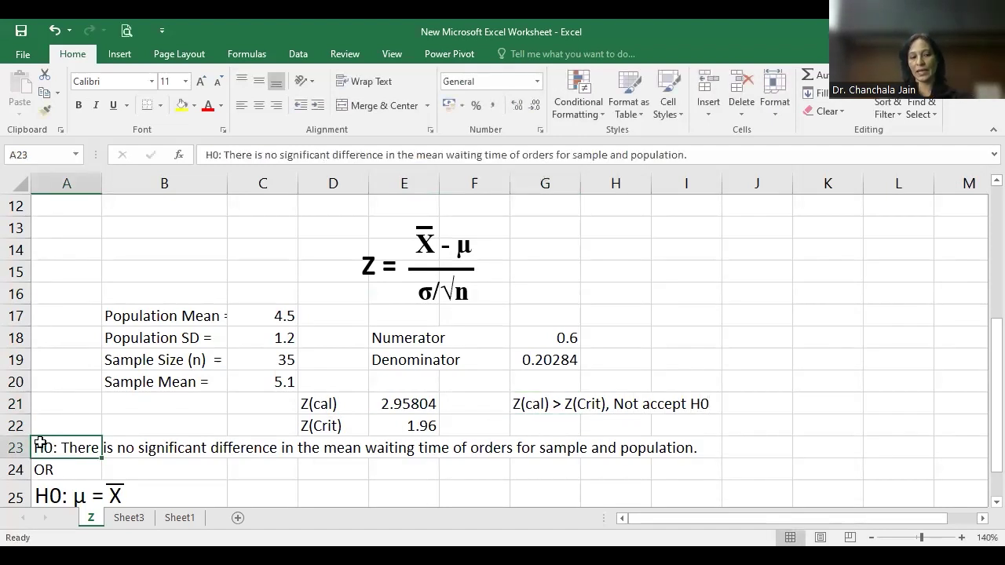
- Calculate the one-tailed p-value from the calculated Z in cell J18 with =1-NORM.S.DIST(E21,1)
scroll(39, 443, down, 3)
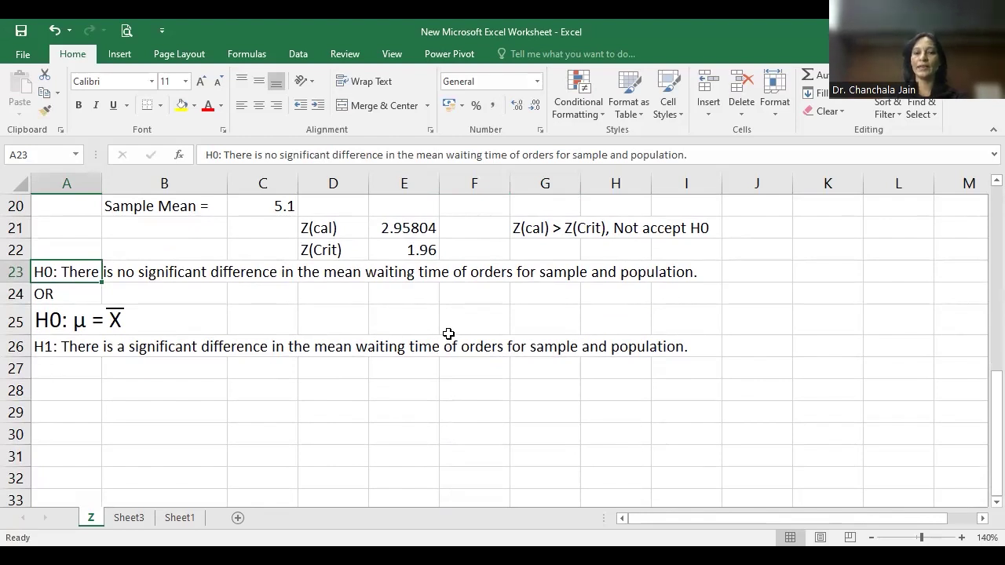
scroll(449, 334, up, 3)
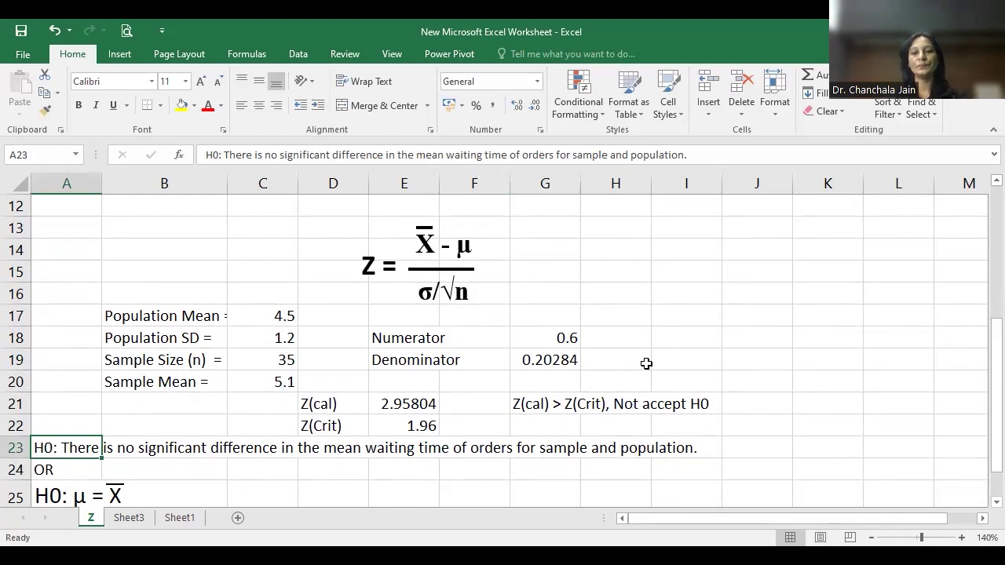
click(732, 334)
scroll(733, 334, right, 1)
scroll(732, 335, right, 1)
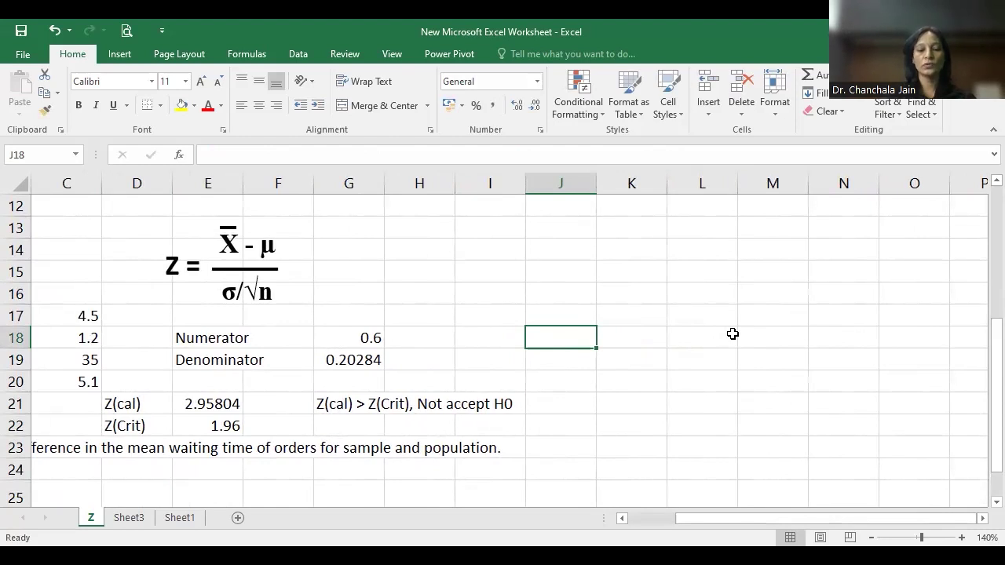
text(=1-norm)
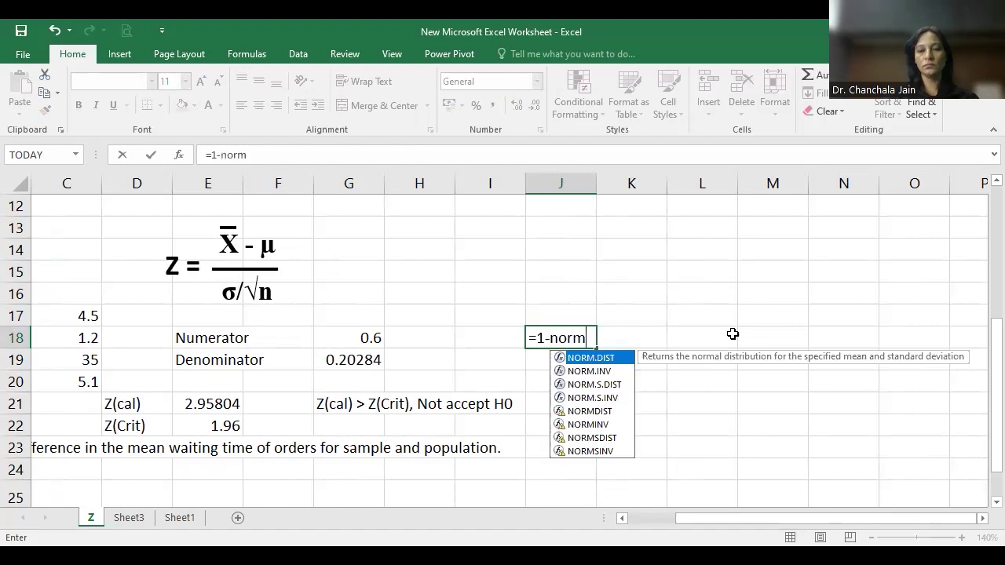
click(613, 385)
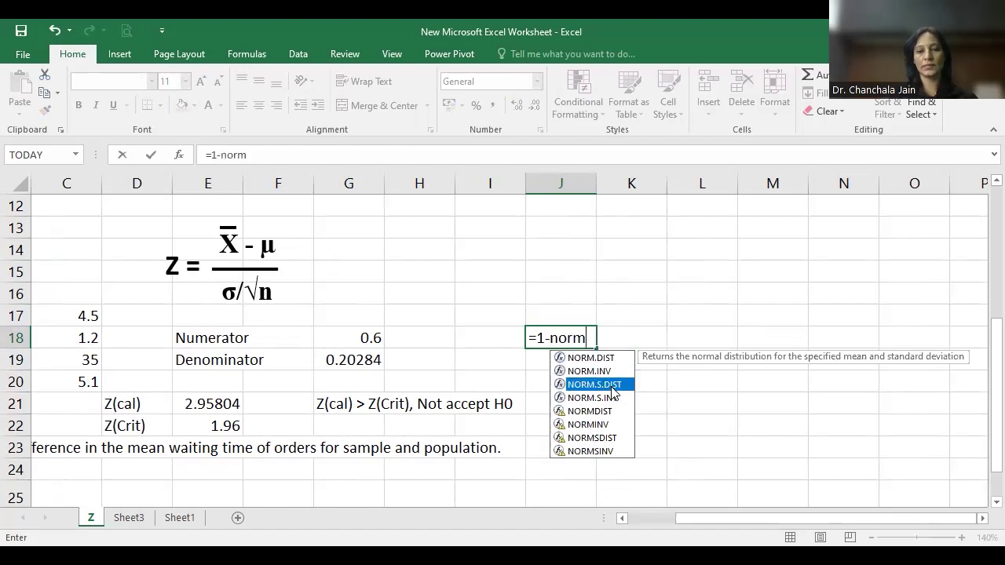
double_click(612, 385)
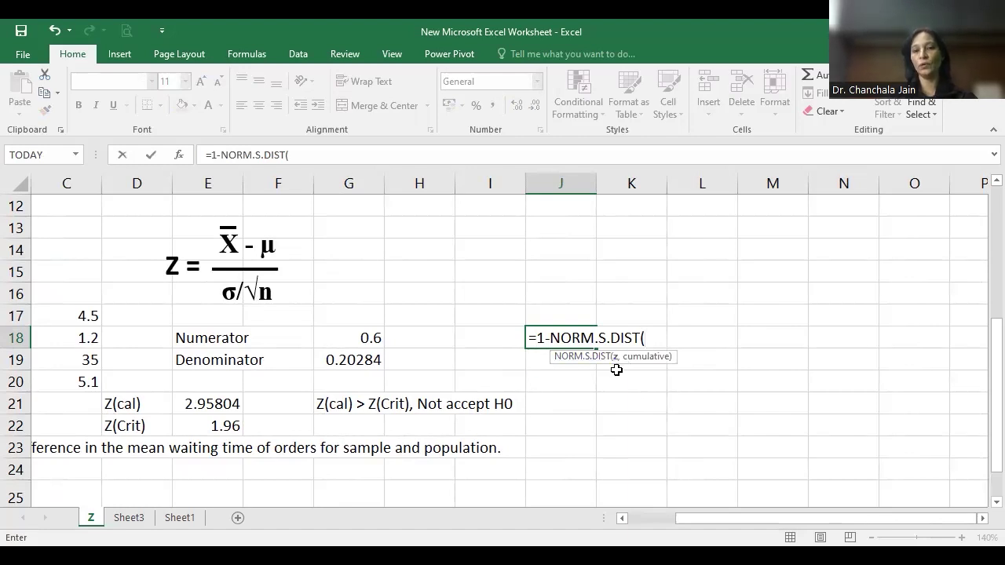
click(195, 401)
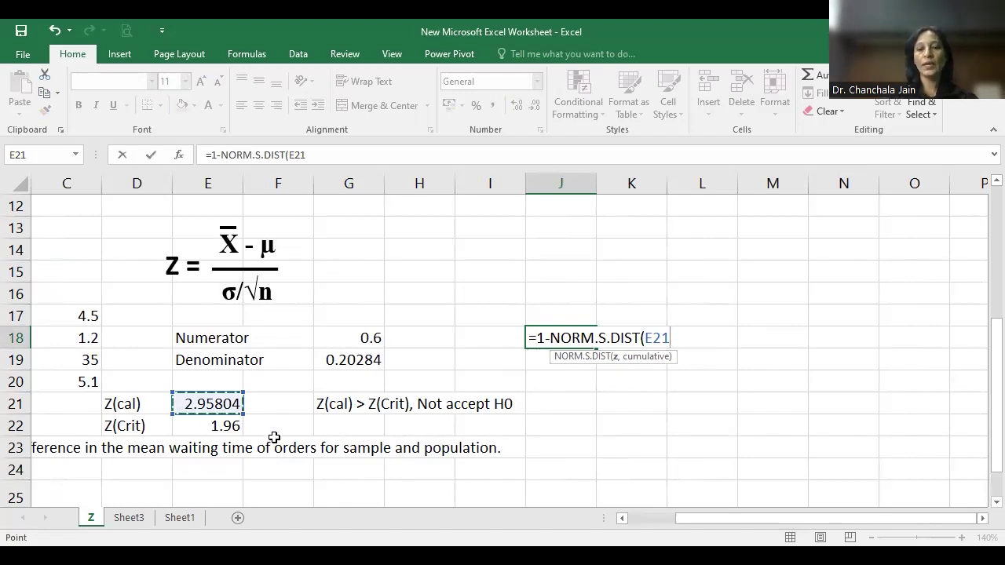
text(,)
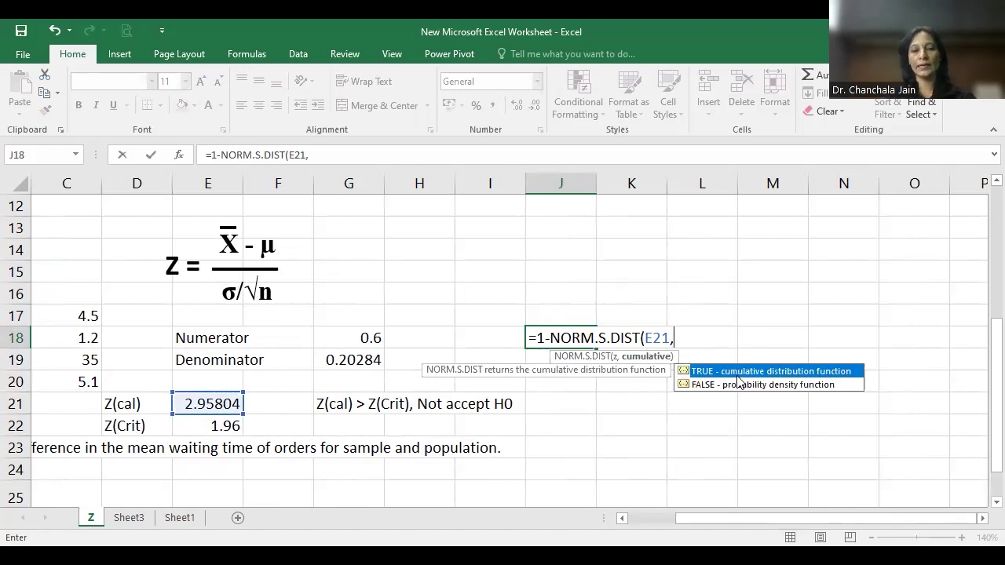
text(1)
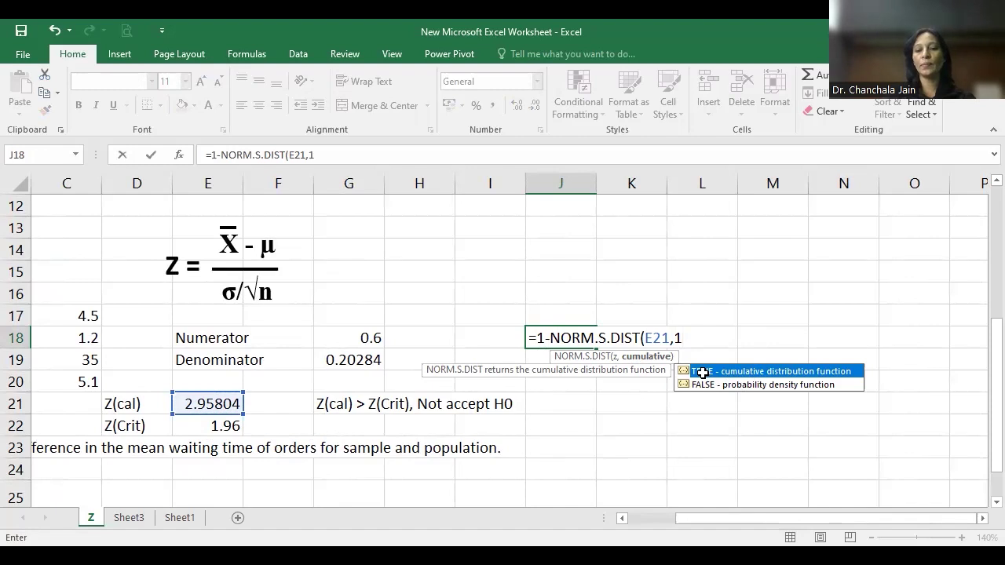
key(Return)
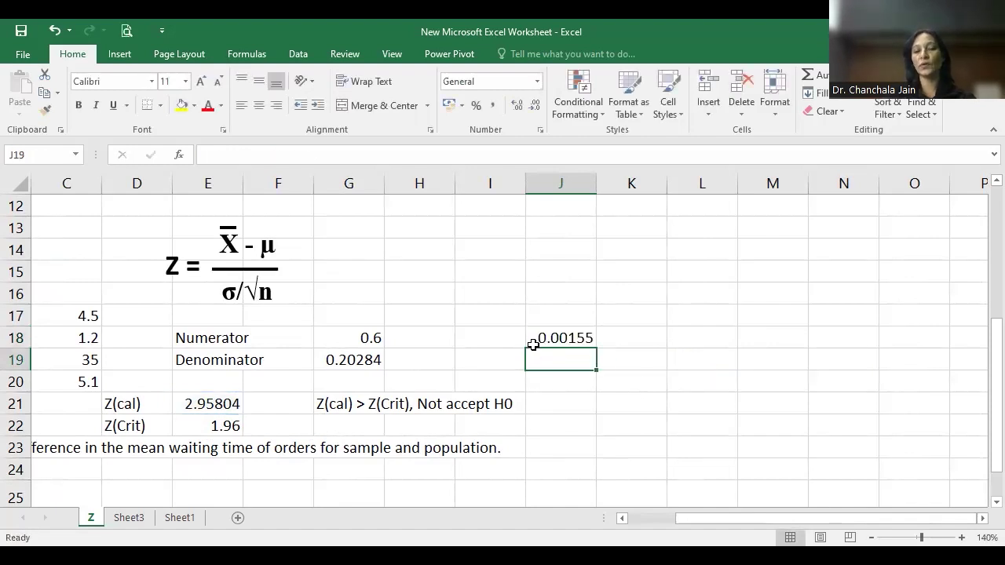
- Add the headings "One-tailed Test" in cell I17 and "Two-tailed Test" in cell I19
click(468, 338)
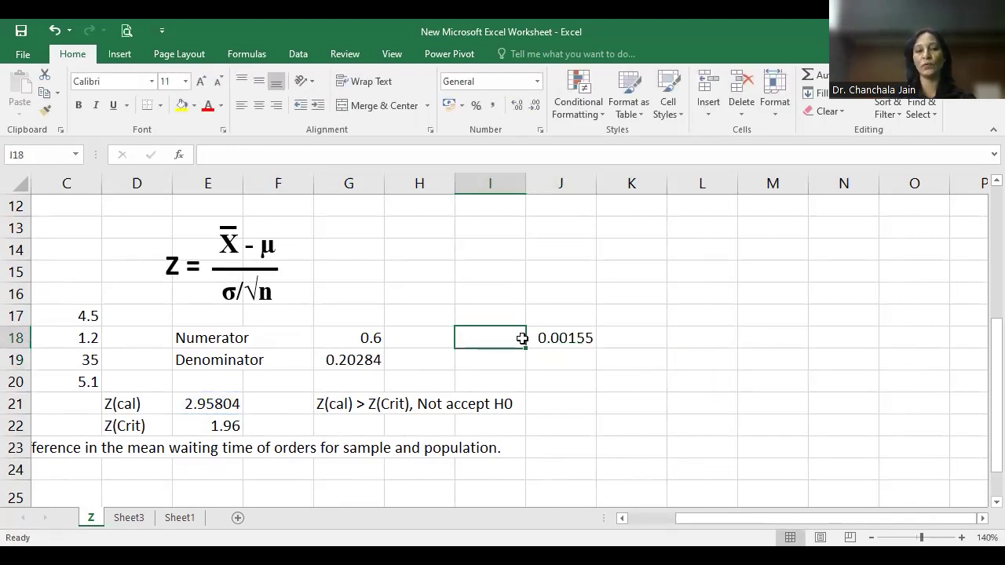
click(473, 307)
text(On)
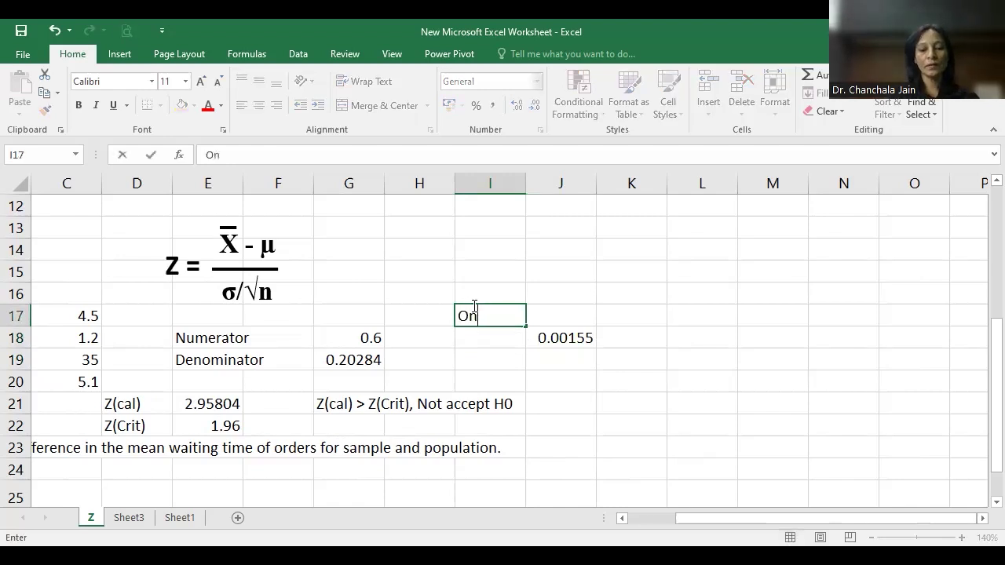
text(e-tailed Test)
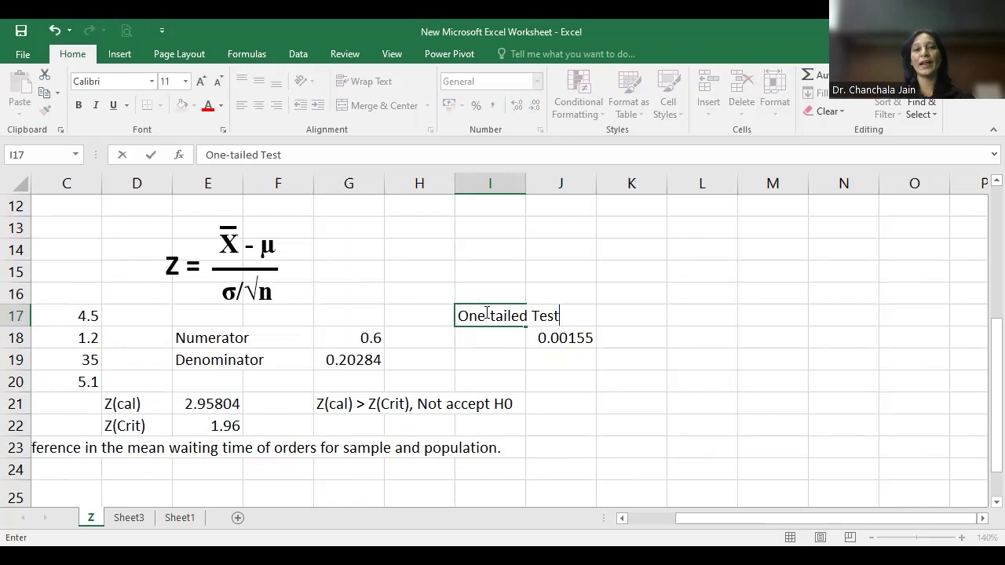
click(507, 355)
text(Two)
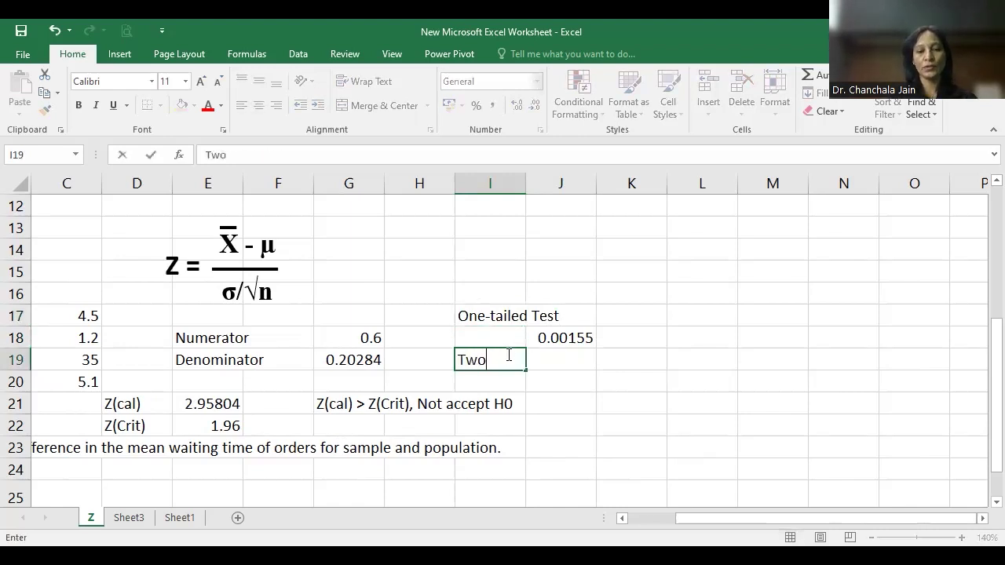
text(-tailed Test)
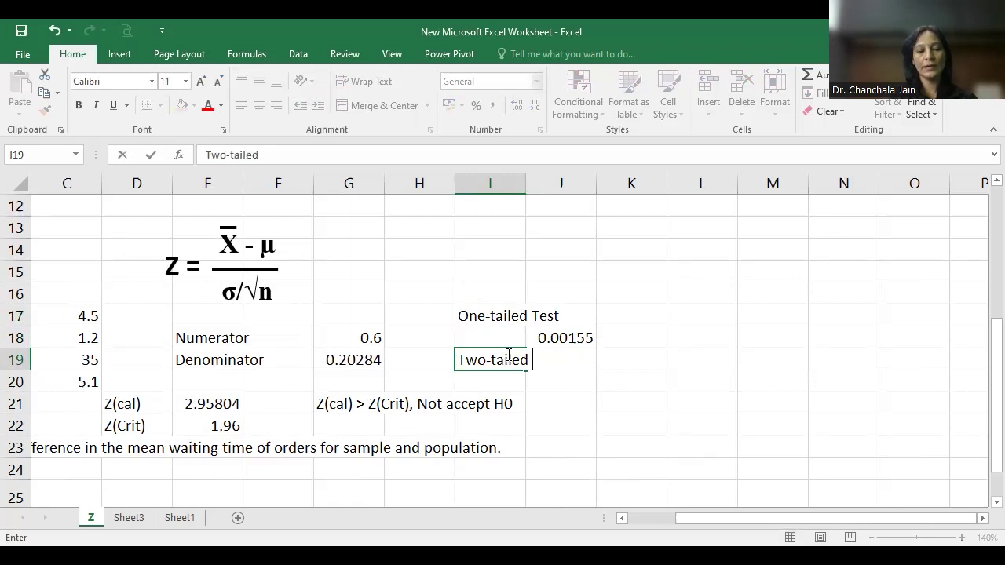
- Calculate the two-tailed p-value in cell J20 by doubling the one-tailed value with =J18*2
click(564, 380)
text(=)
click(557, 338)
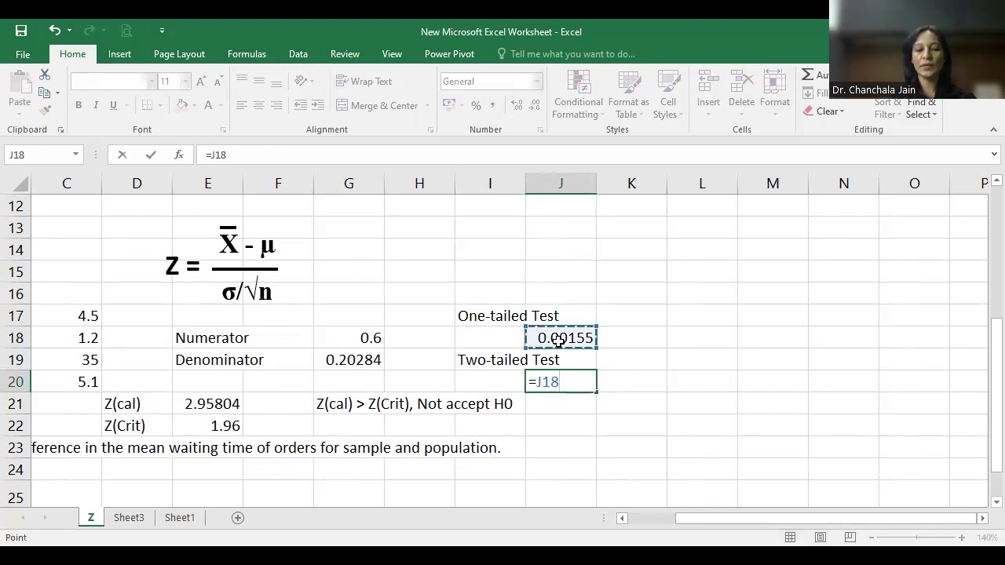
text(*2)
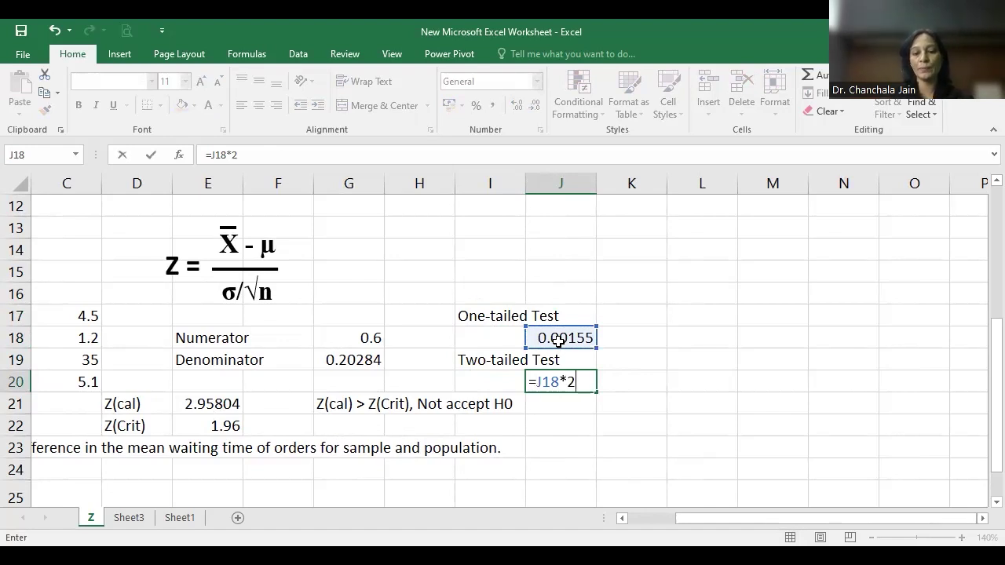
key(Return)
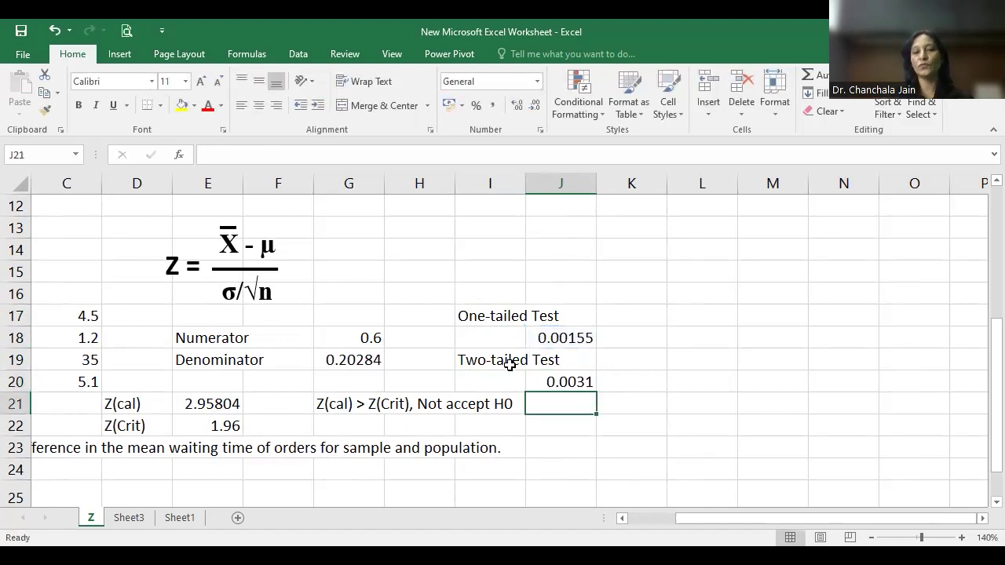
- Label cell I20 "p-value" and copy that label to I18 beside the one-tailed result
drag(511, 363, 553, 381)
click(485, 377)
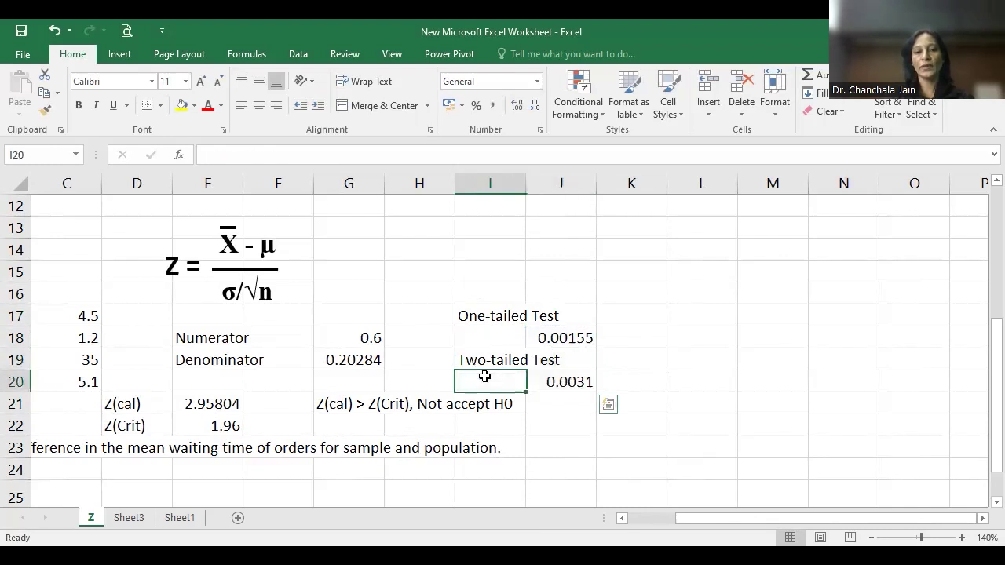
text(p-value)
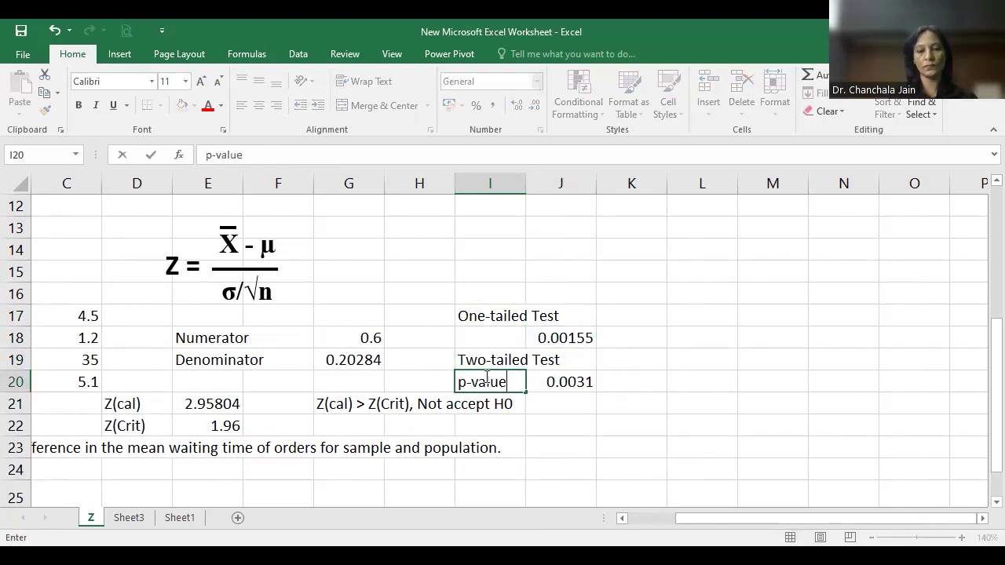
key(Return)
key(Up)
key(ctrl+c)
key(Up)
key(Up)
key(ctrl+v)
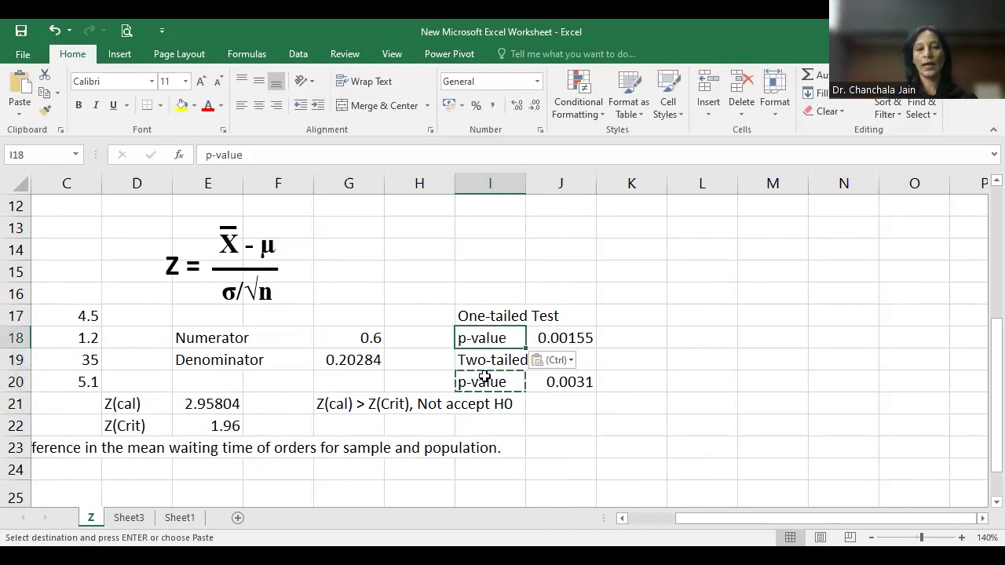
key(Escape)
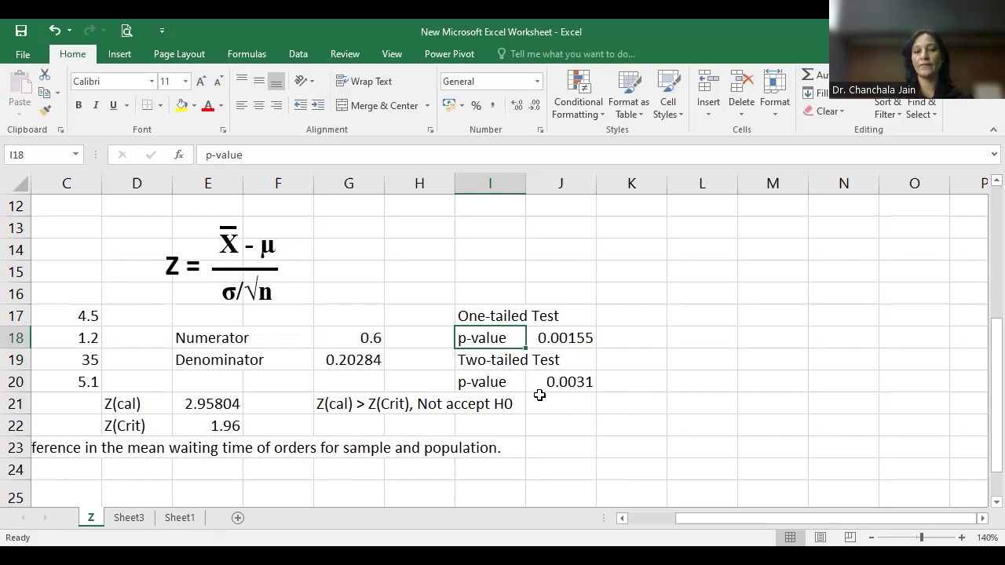
- Note the comparison with the significance level as "<.05" in K20, beside the two-tailed p-value
click(609, 382)
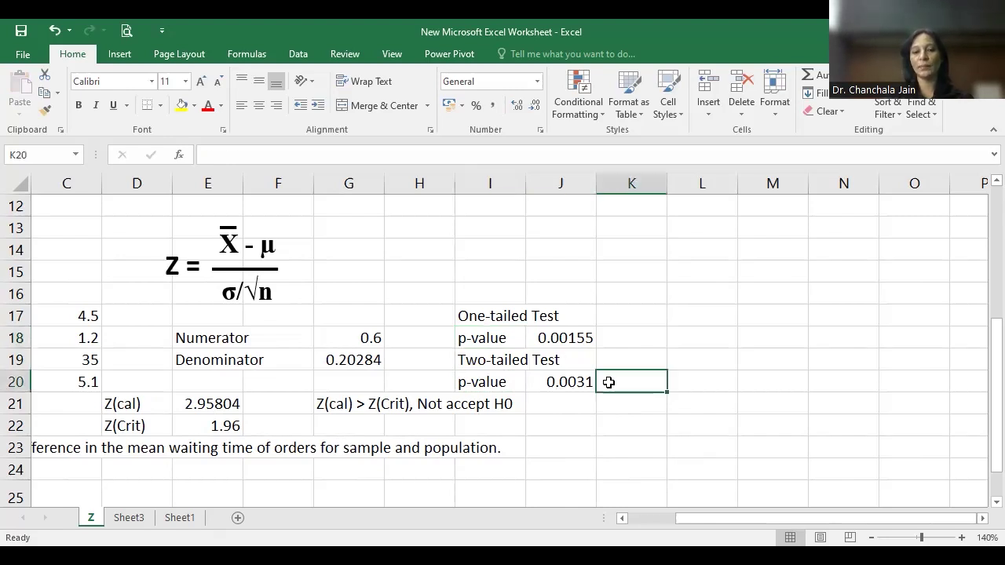
text(<)
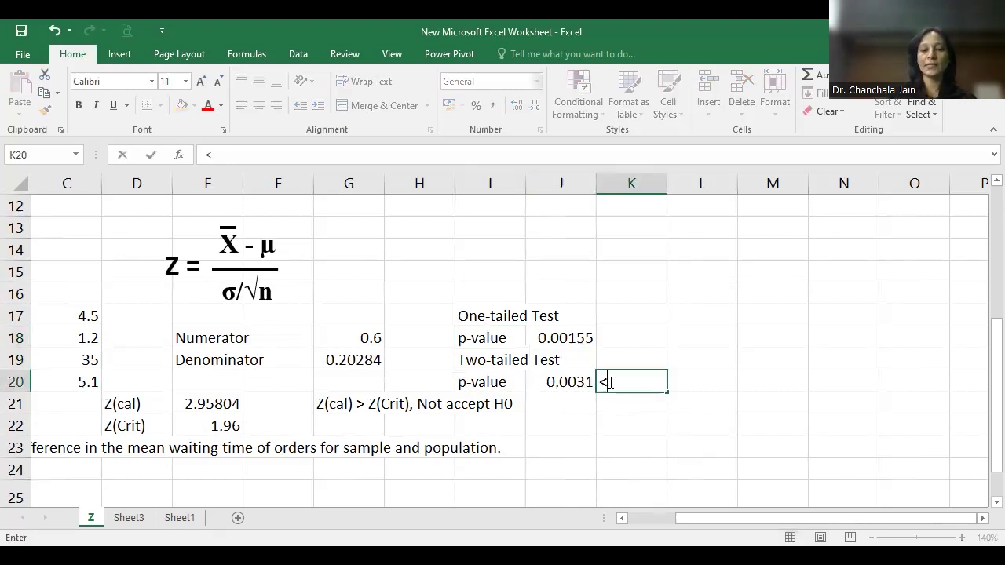
text(.05)
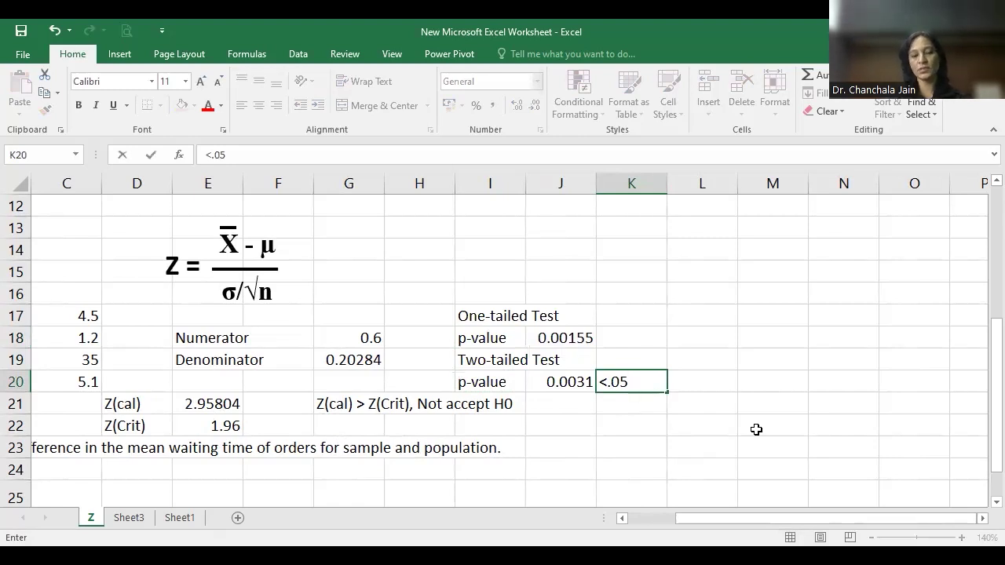
scroll(668, 440, left, 3)
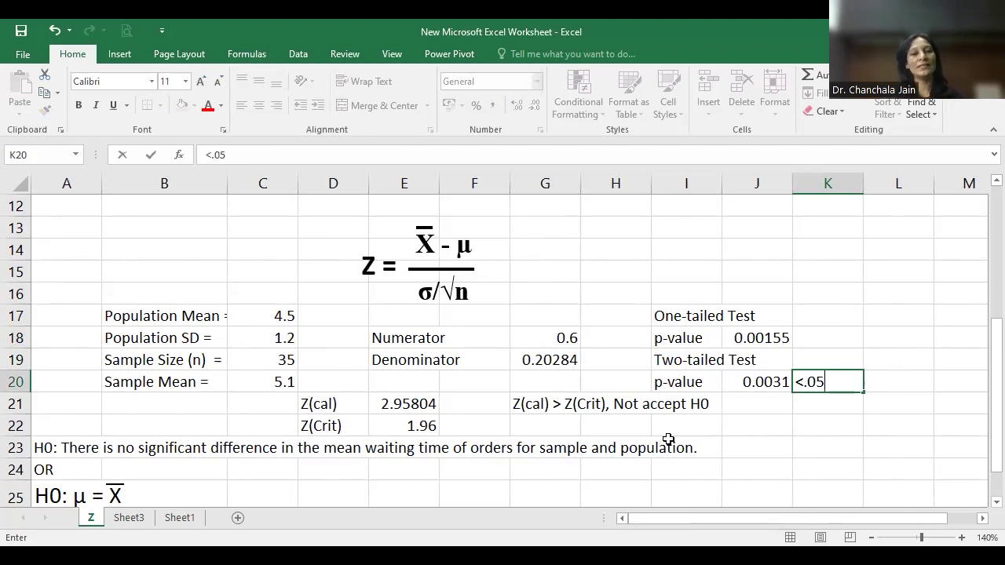
scroll(668, 440, up, 1)
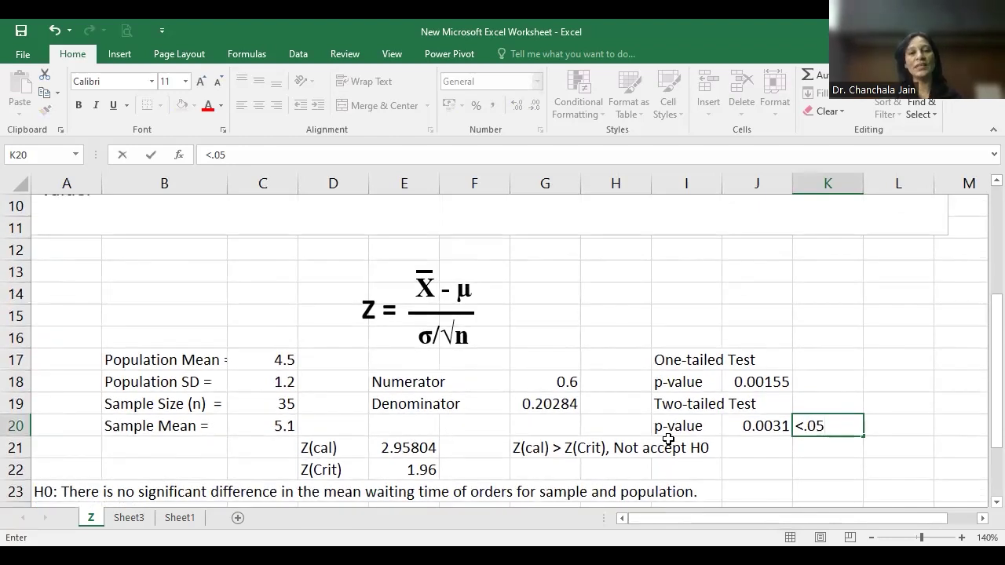